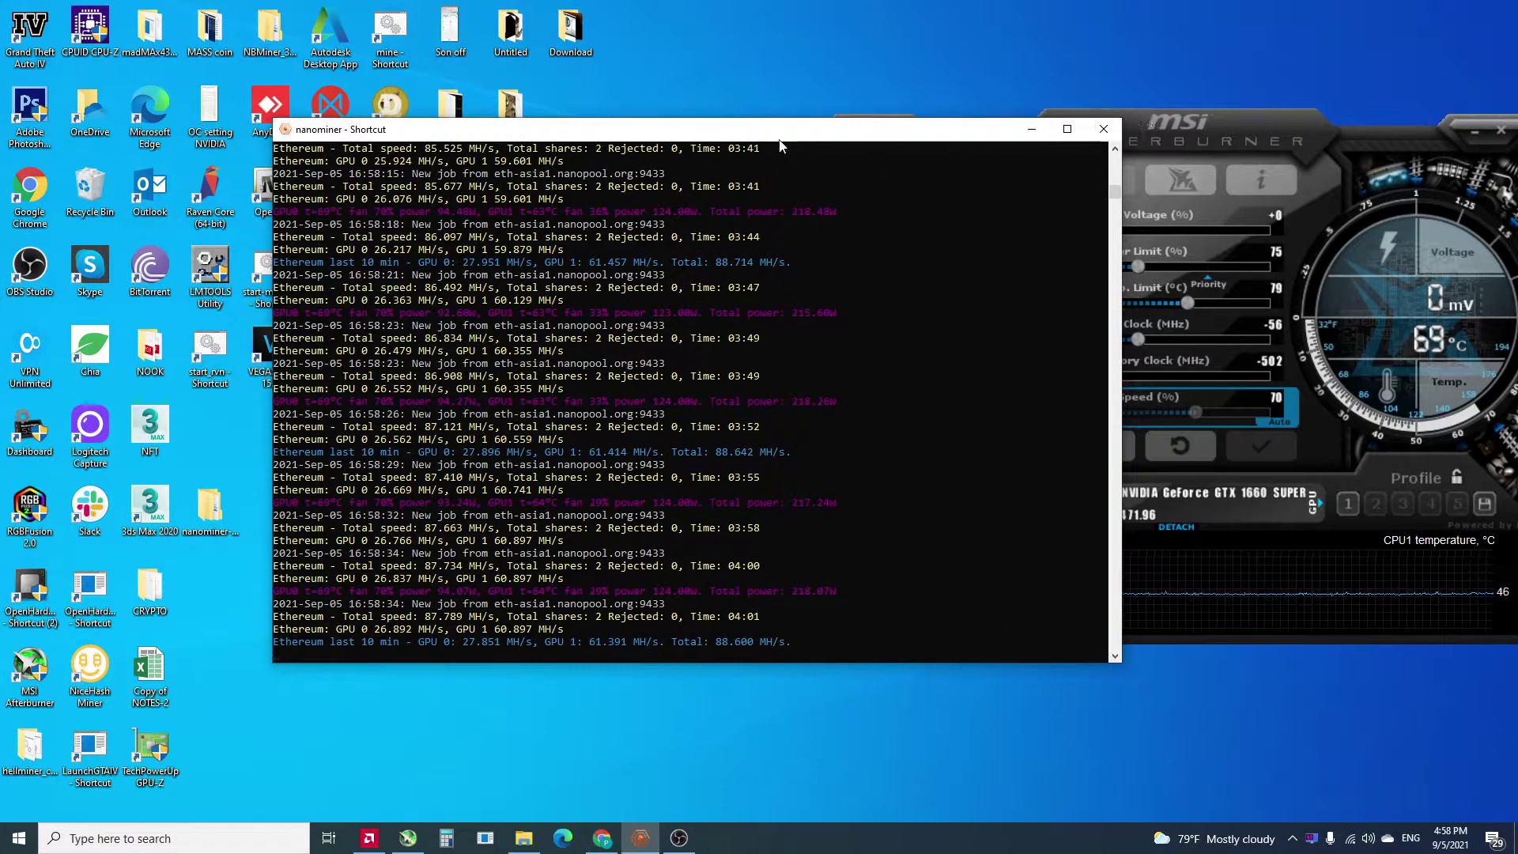
Move the nanominer console up-left and bring AMD Radeon Software's tuning page forward.
{"action": "left_click_drag", "start_coordinate": [780, 138], "coordinate": [709, 119]}
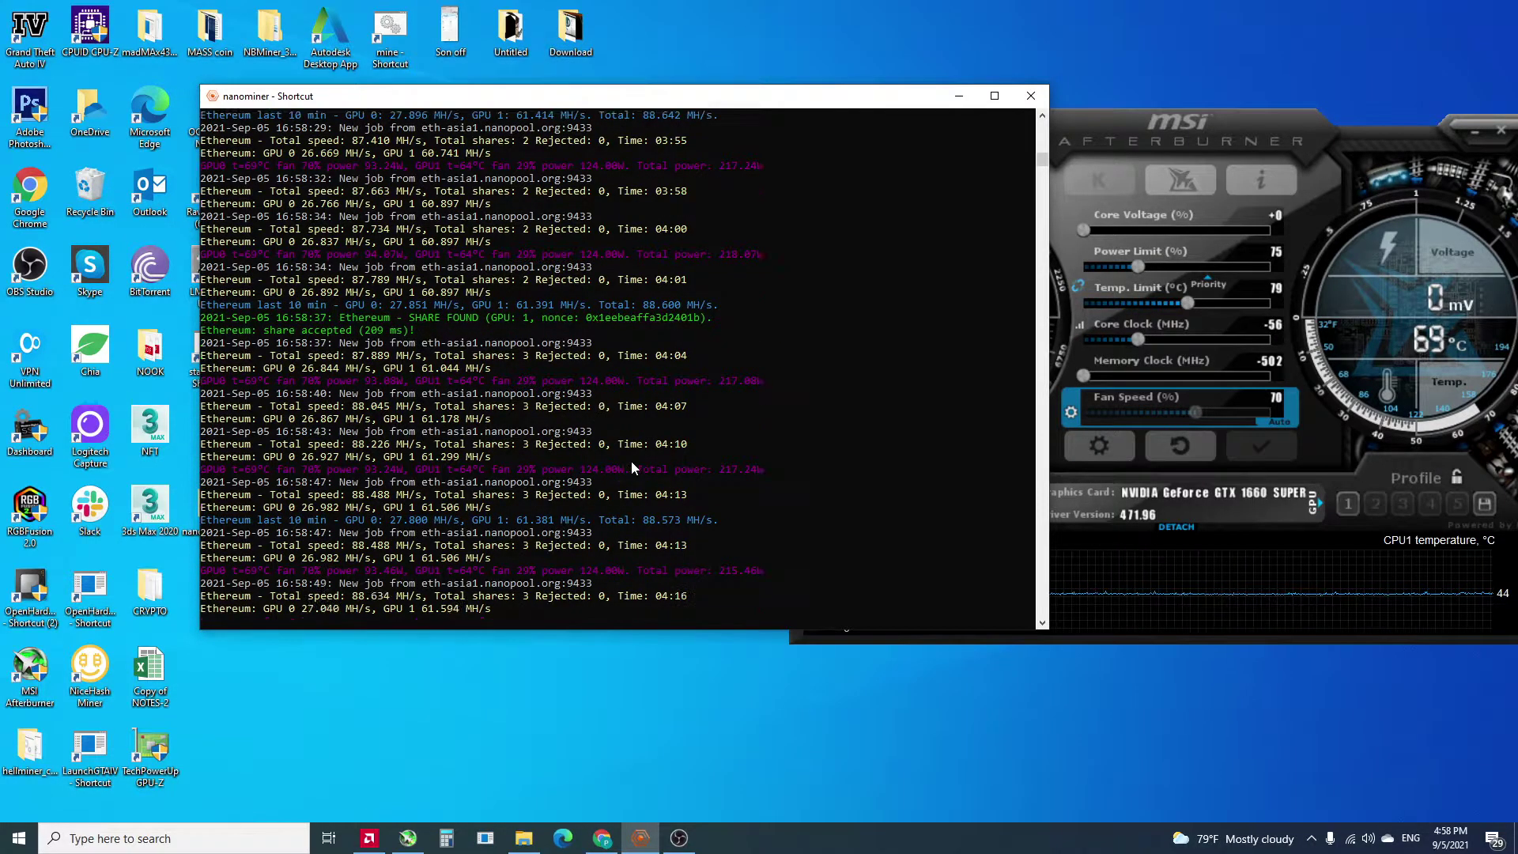
{"action": "left_click", "coordinate": [369, 840]}
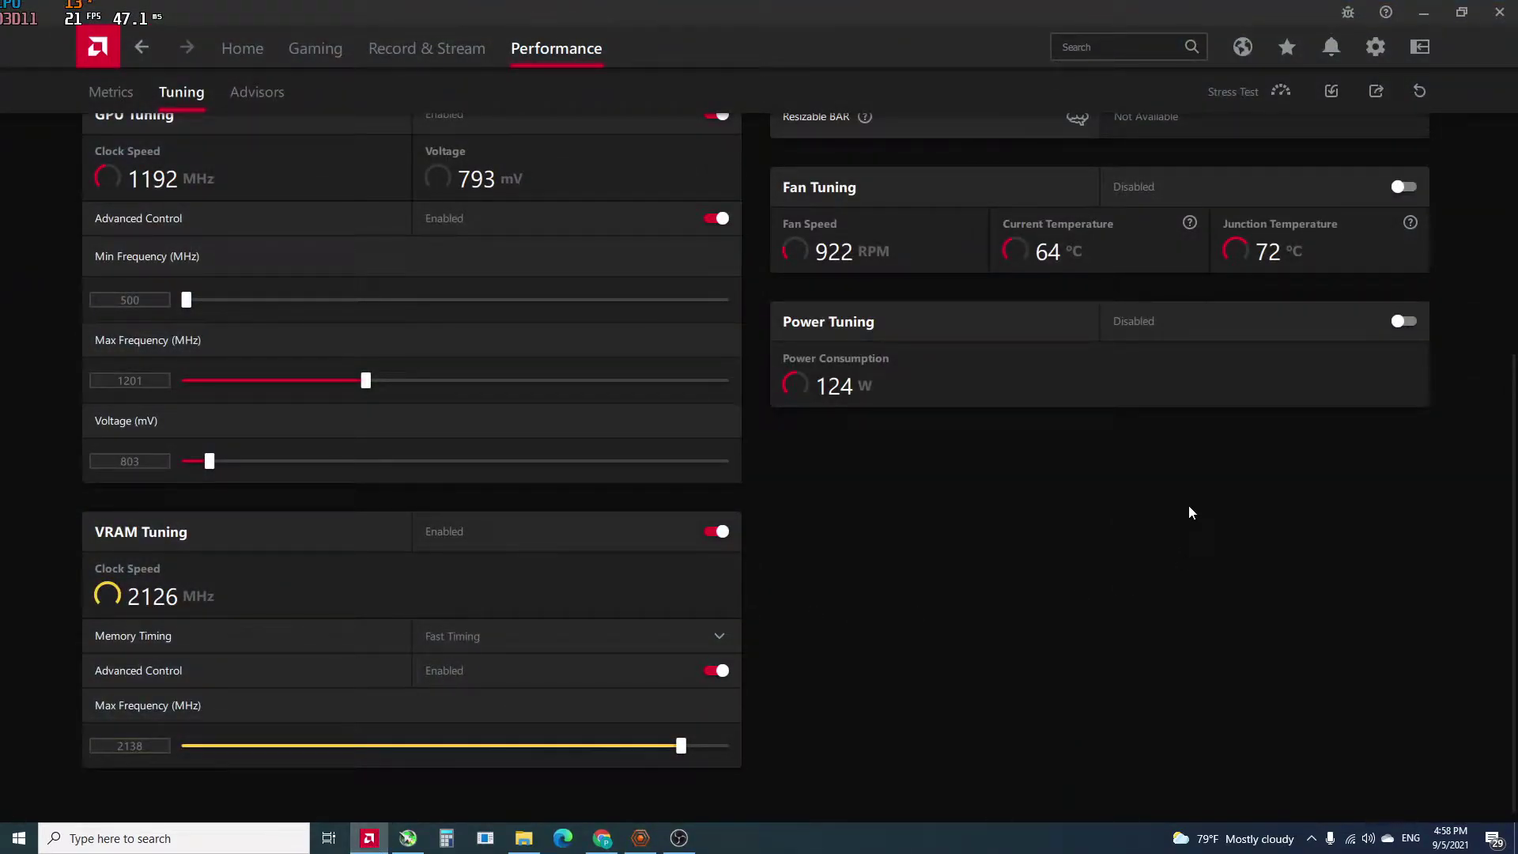
Set VRAM to Fast Timing with a 2150 MHz max frequency, apply it, and return to nanominer.
{"action": "scroll", "coordinate": [824, 308], "scroll_direction": "up", "scroll_amount": 2}
{"action": "scroll", "coordinate": [822, 261], "scroll_direction": "down", "scroll_amount": 1}
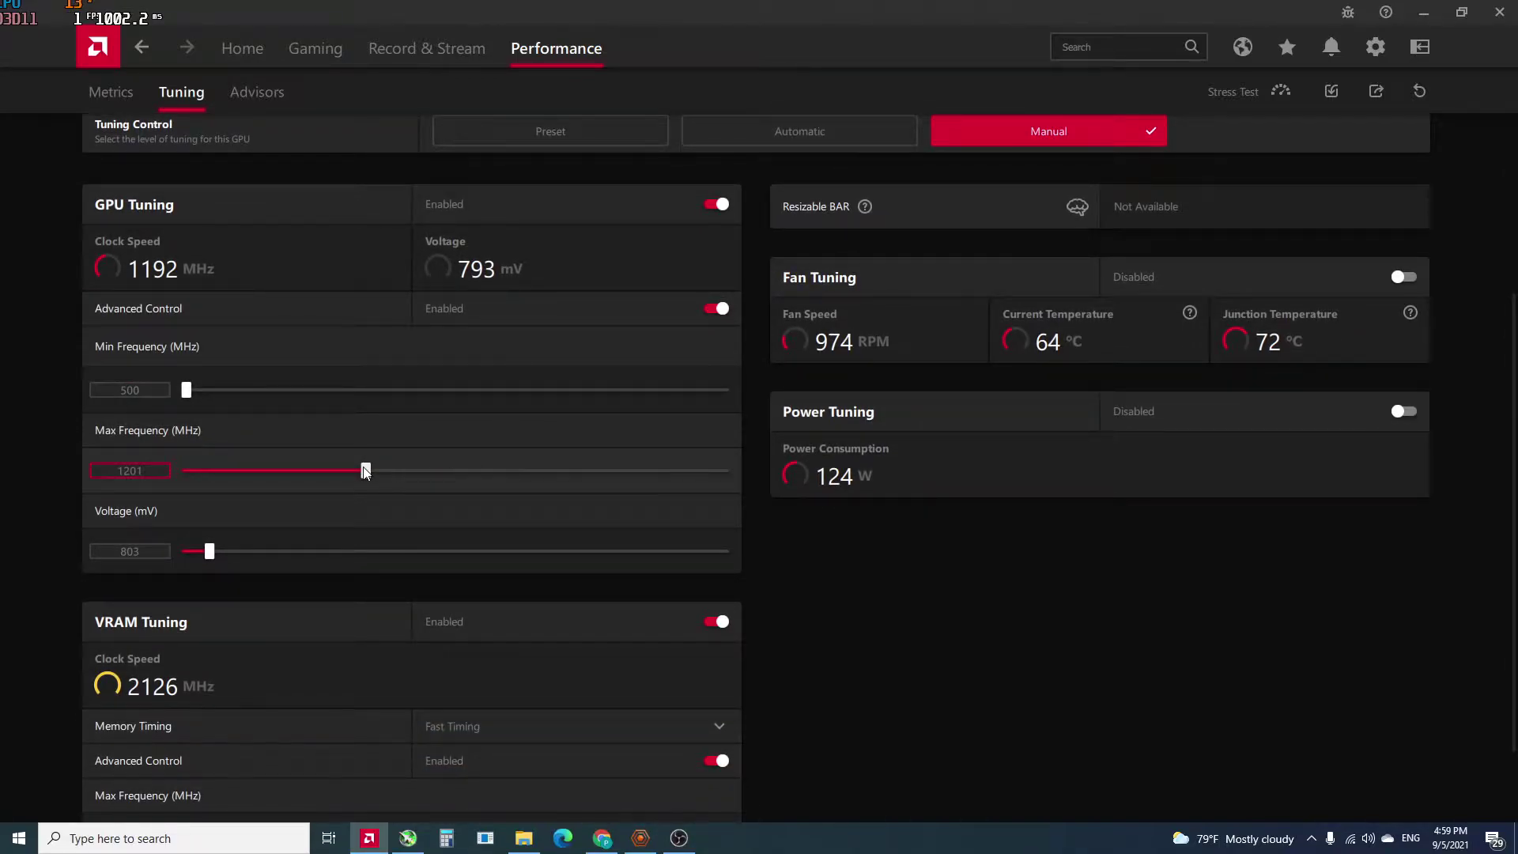
{"action": "scroll", "coordinate": [443, 345], "scroll_direction": "down", "scroll_amount": 1}
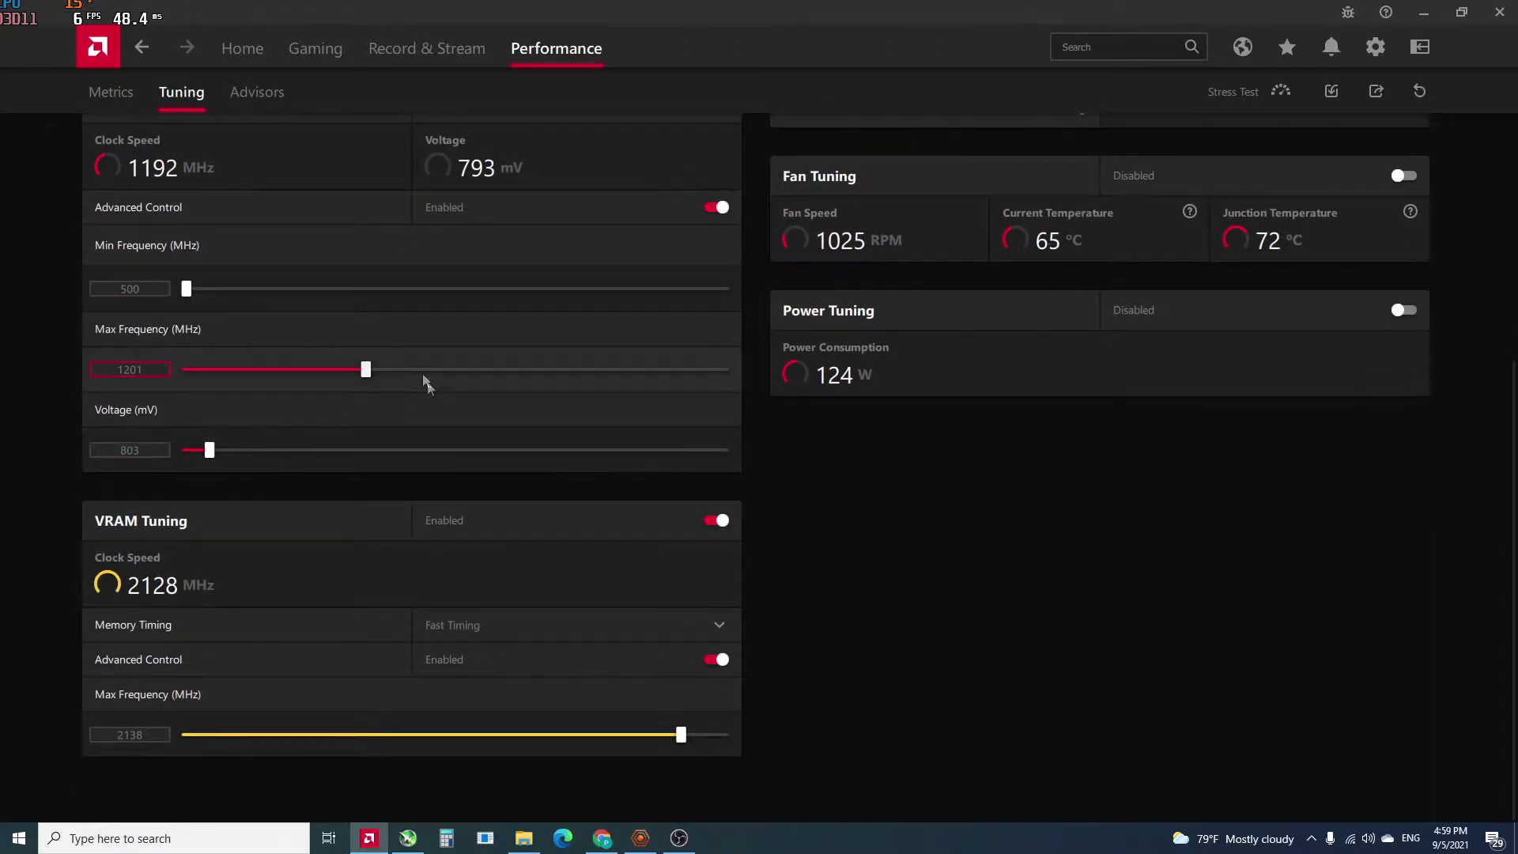
{"action": "scroll", "coordinate": [725, 316], "scroll_direction": "up", "scroll_amount": 1}
{"action": "scroll", "coordinate": [726, 315], "scroll_direction": "up", "scroll_amount": 2}
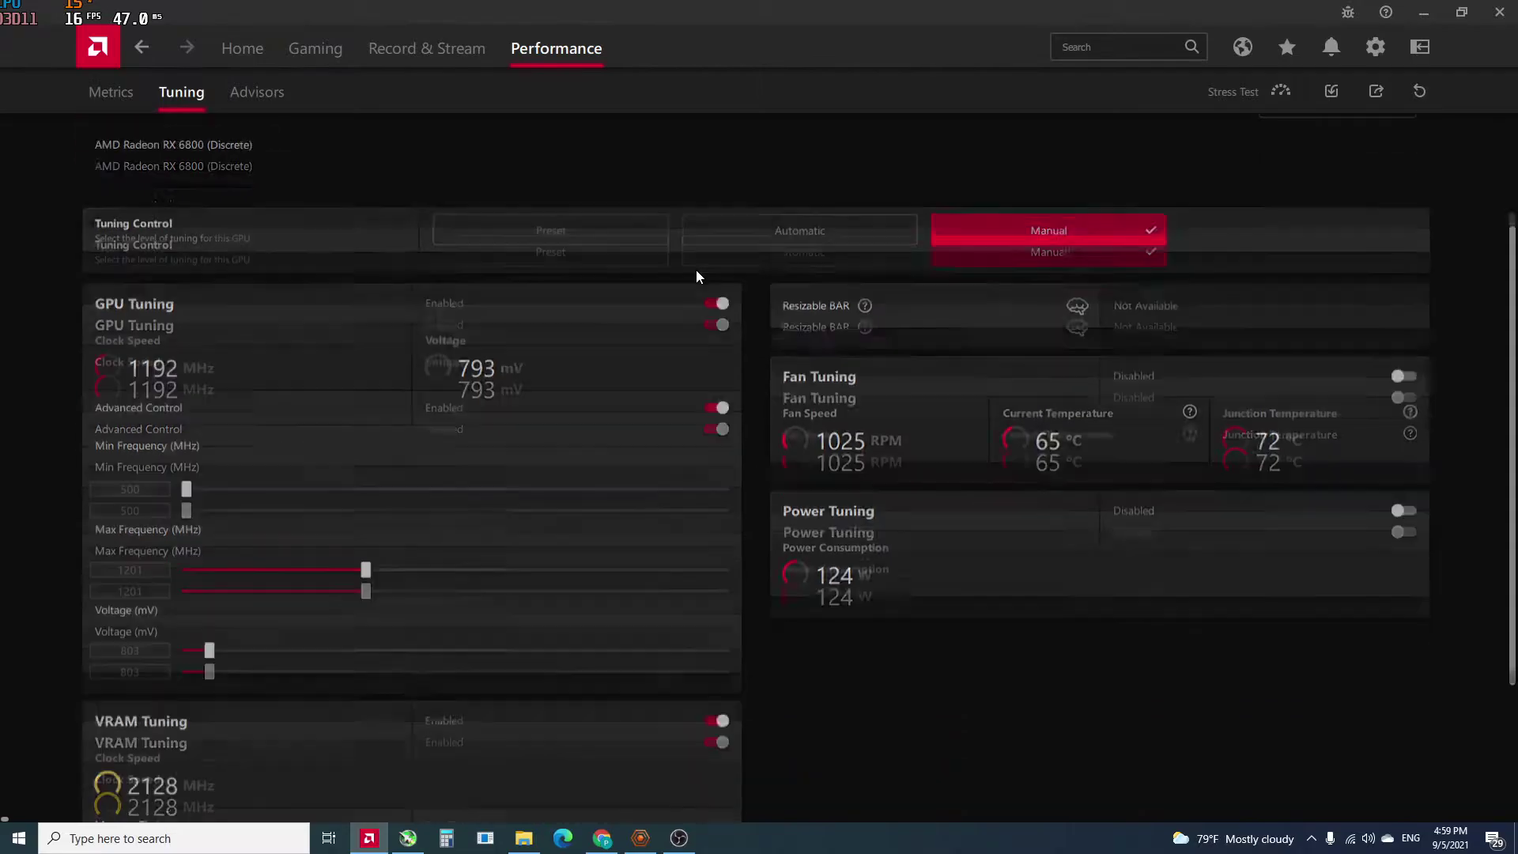
{"action": "scroll", "coordinate": [696, 271], "scroll_direction": "down", "scroll_amount": 3}
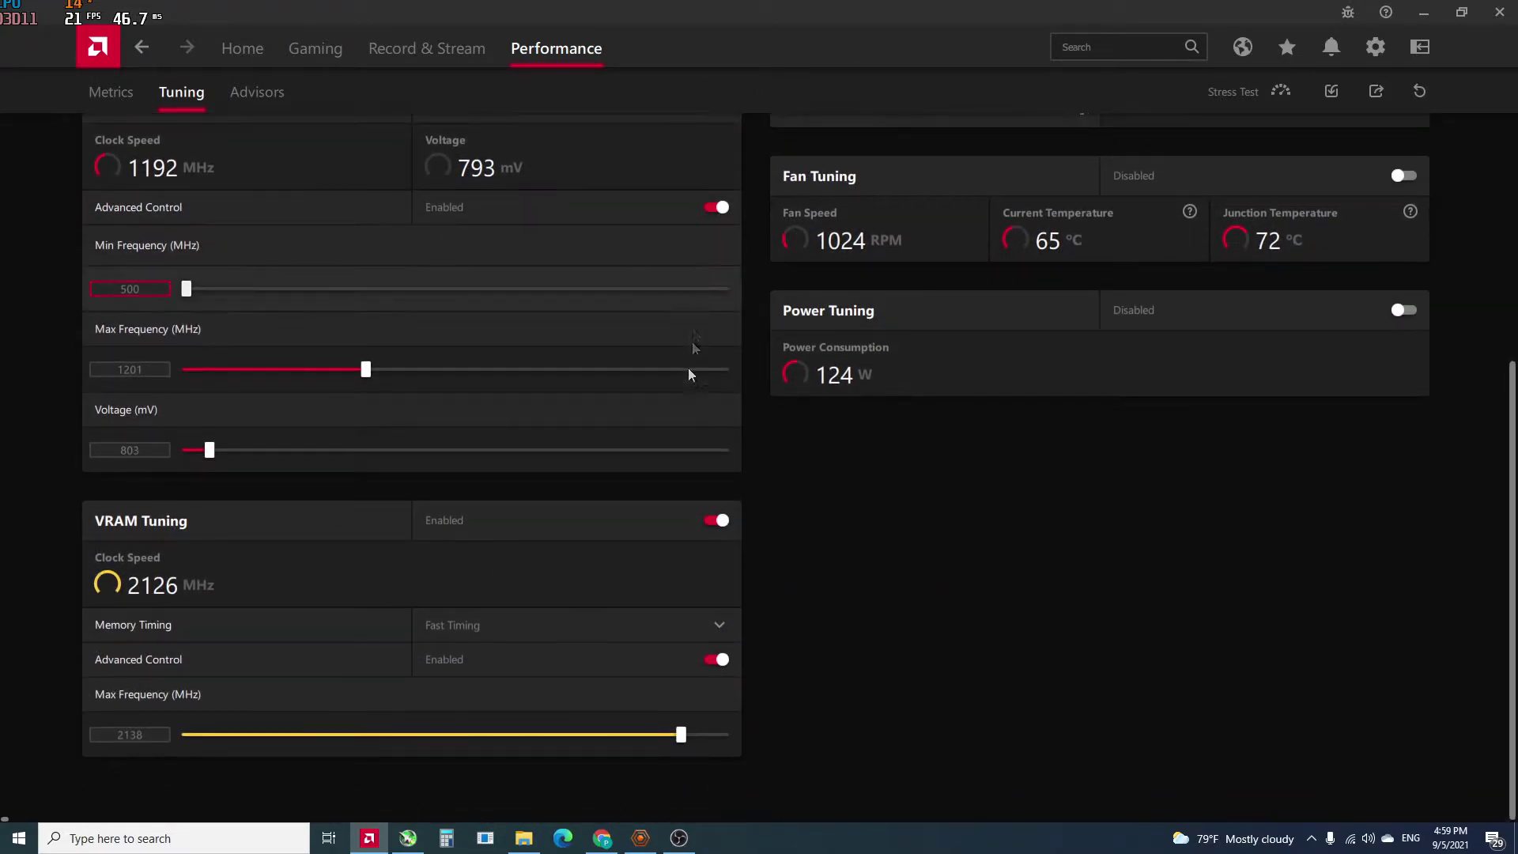
{"action": "left_click", "coordinate": [689, 621]}
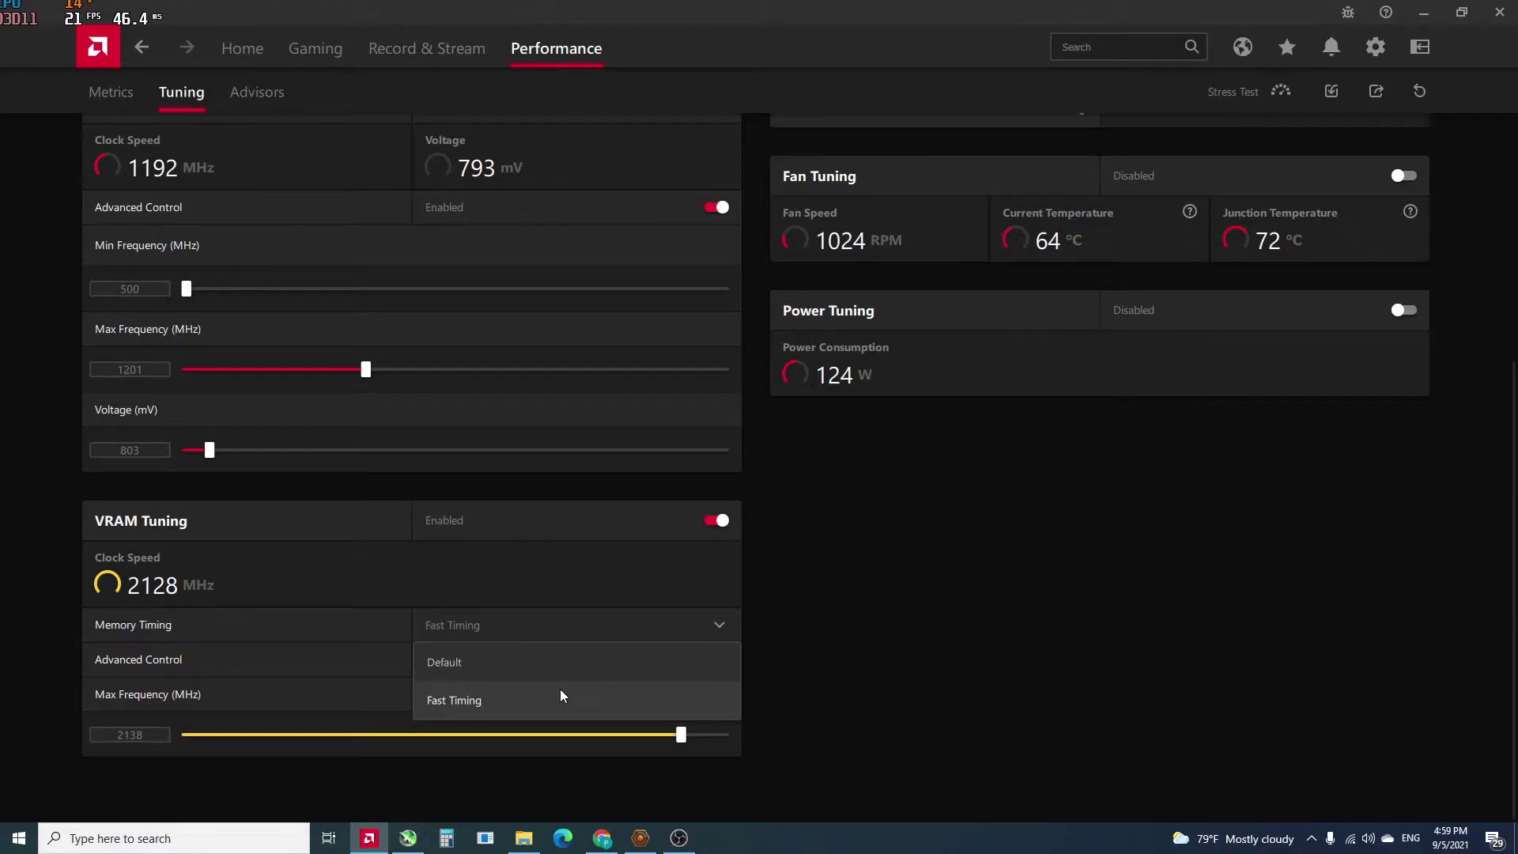
{"action": "left_click", "coordinate": [561, 691]}
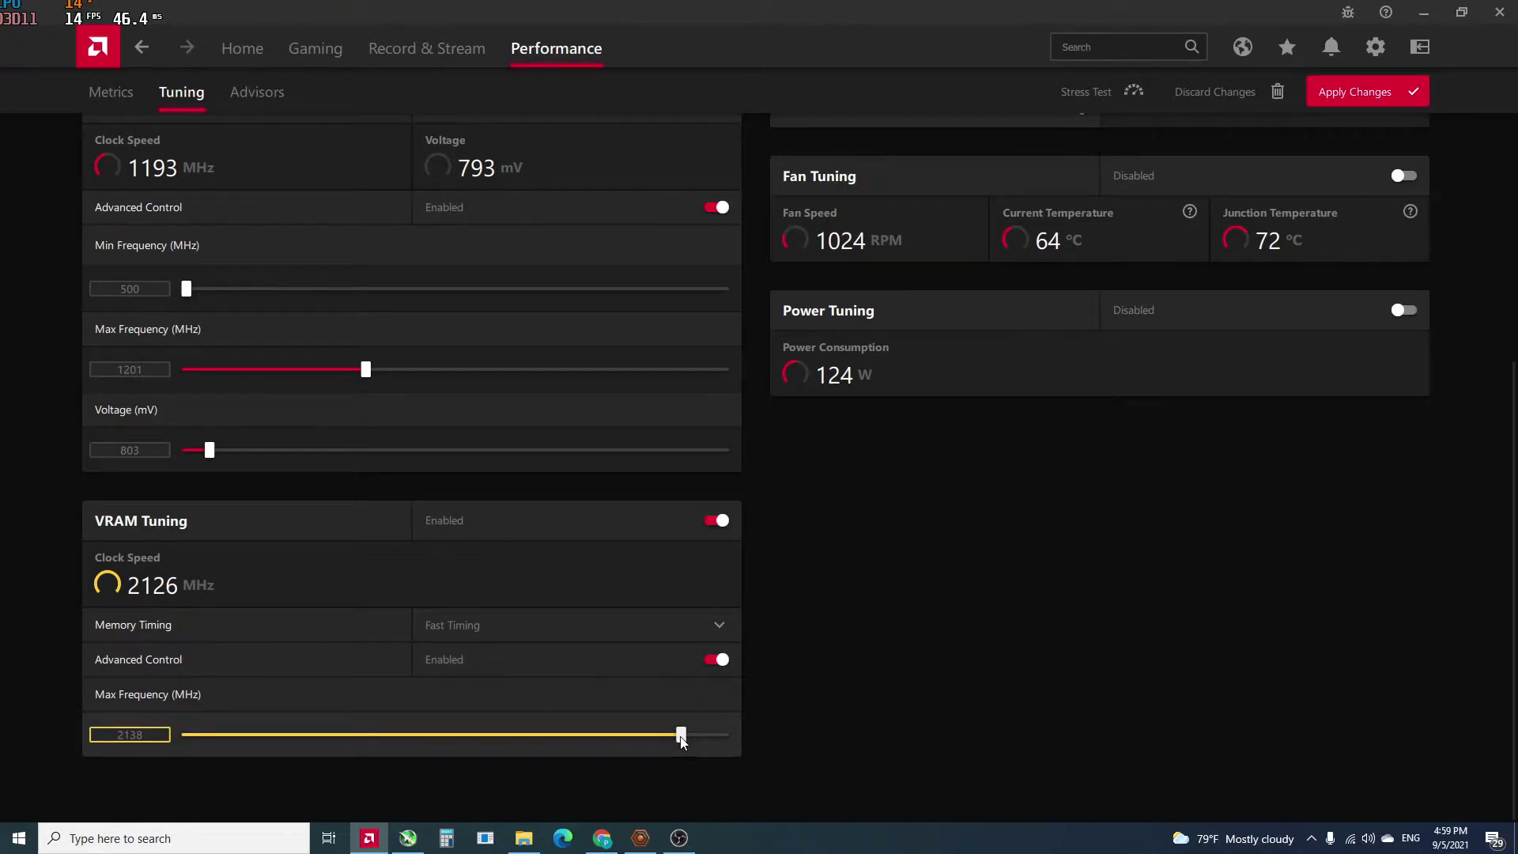
{"action": "left_click_drag", "start_coordinate": [681, 737], "coordinate": [728, 734]}
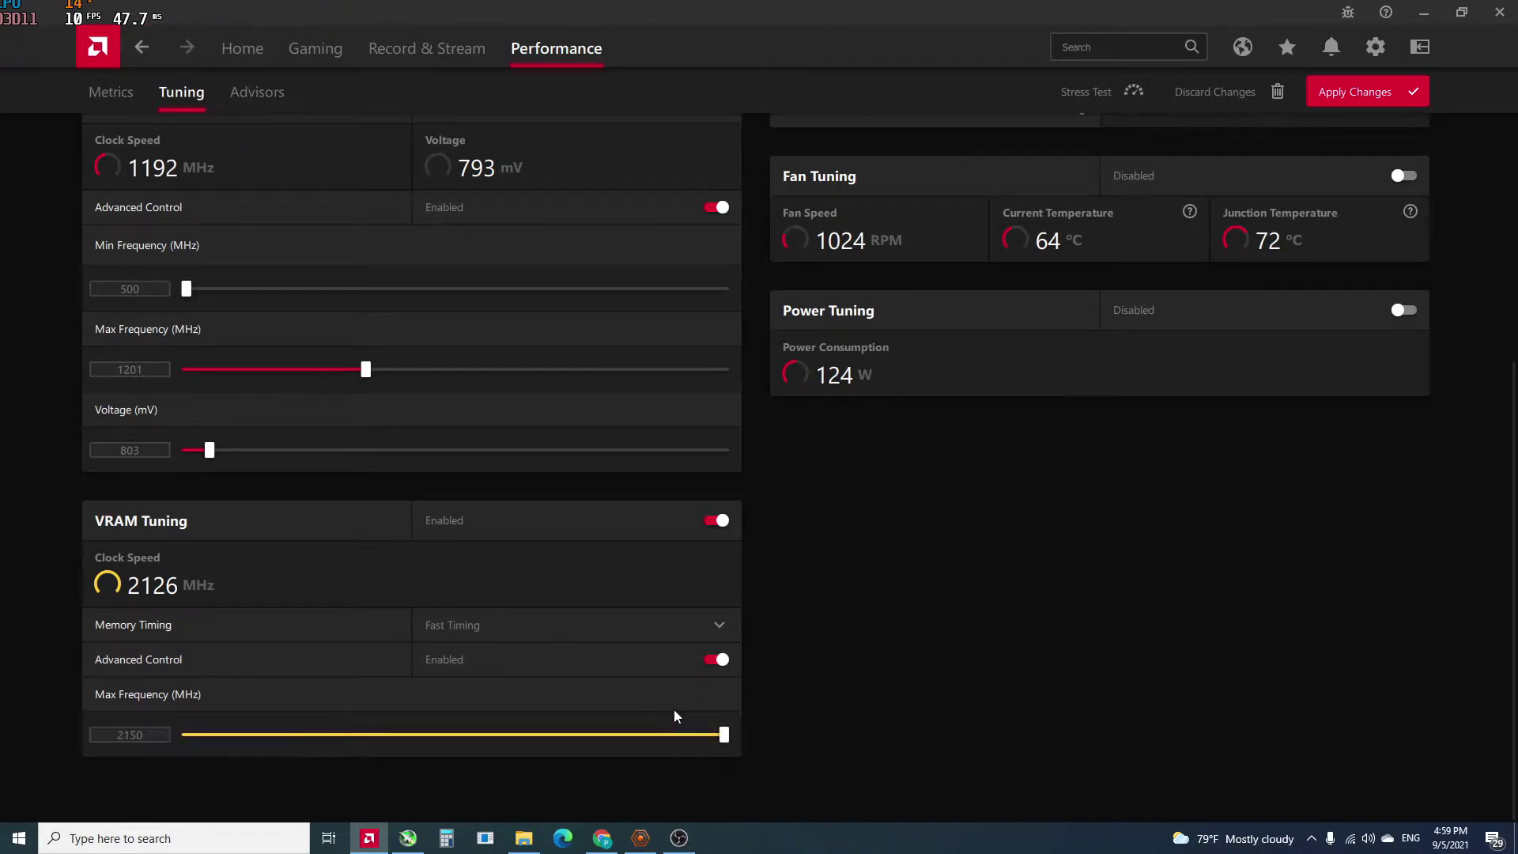
{"action": "left_click", "coordinate": [1358, 92]}
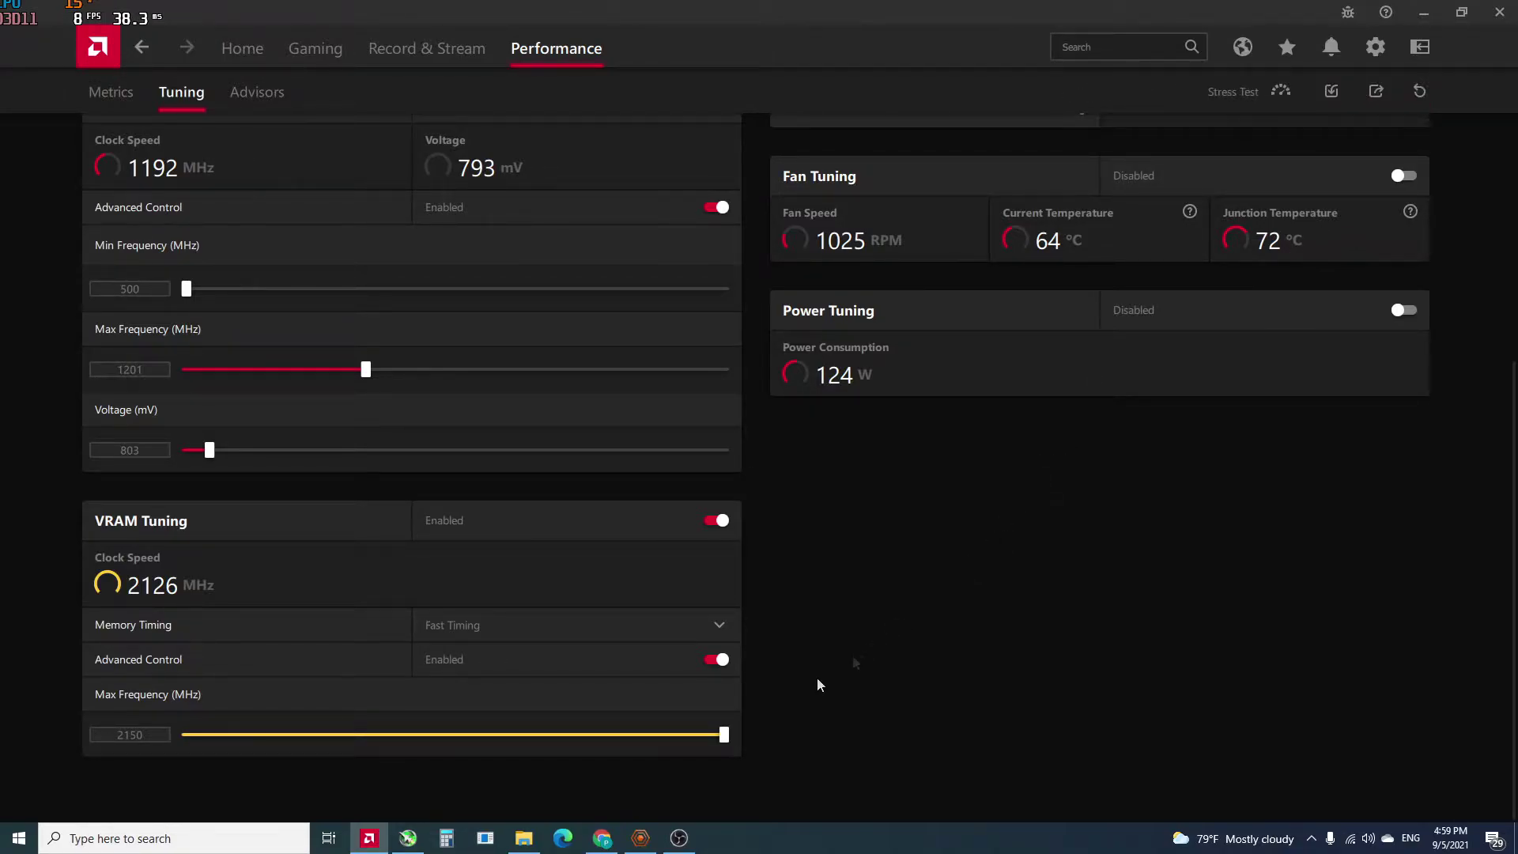
{"action": "left_click", "coordinate": [640, 838]}
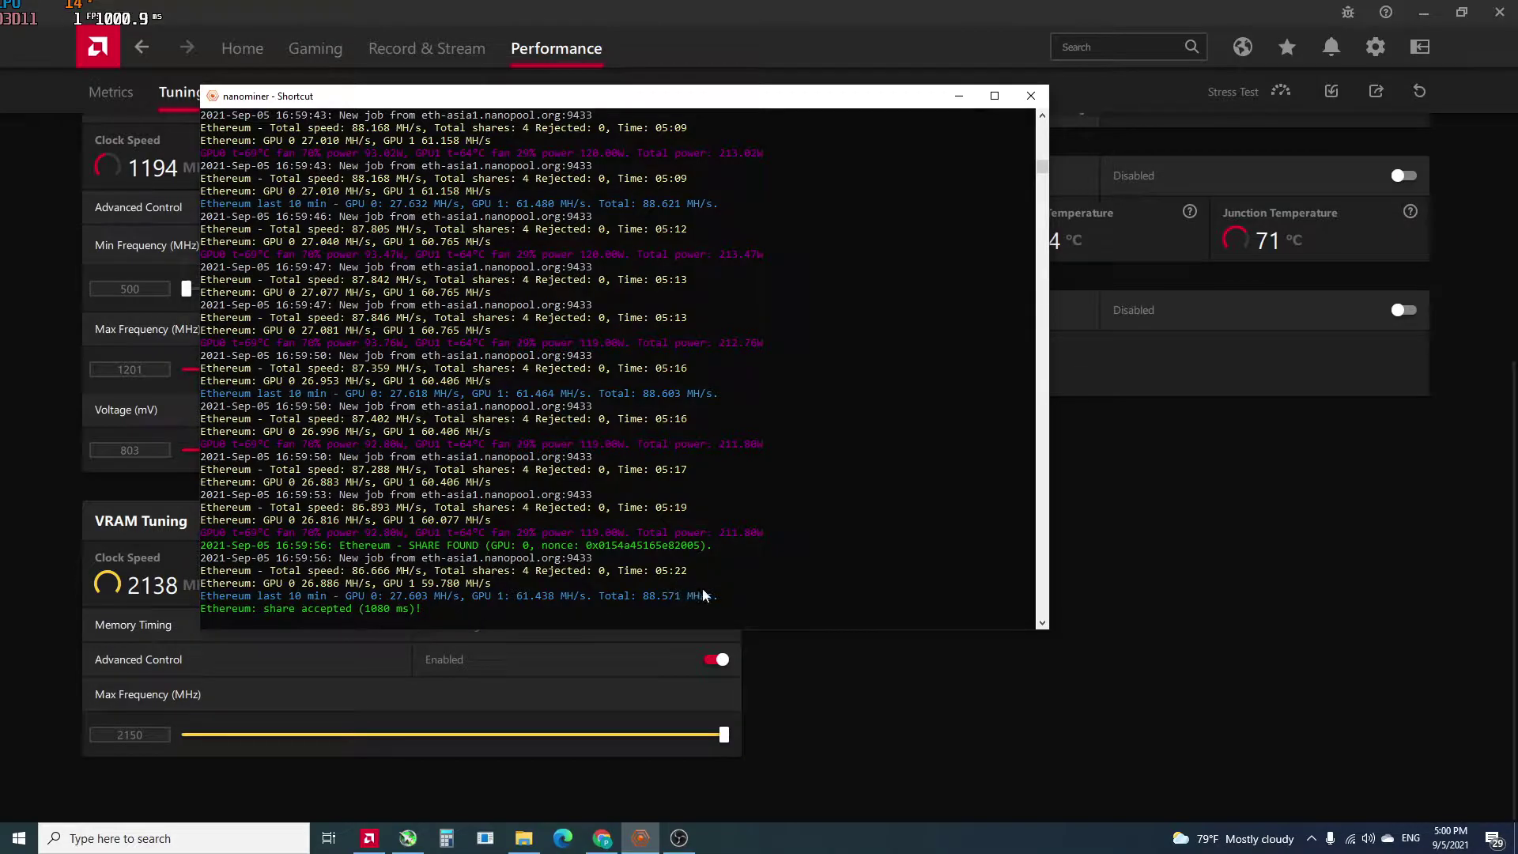
Lower VRAM max frequency to 2142 then 2136 MHz, applying each, and return to nanominer.
{"action": "left_click", "coordinate": [697, 734]}
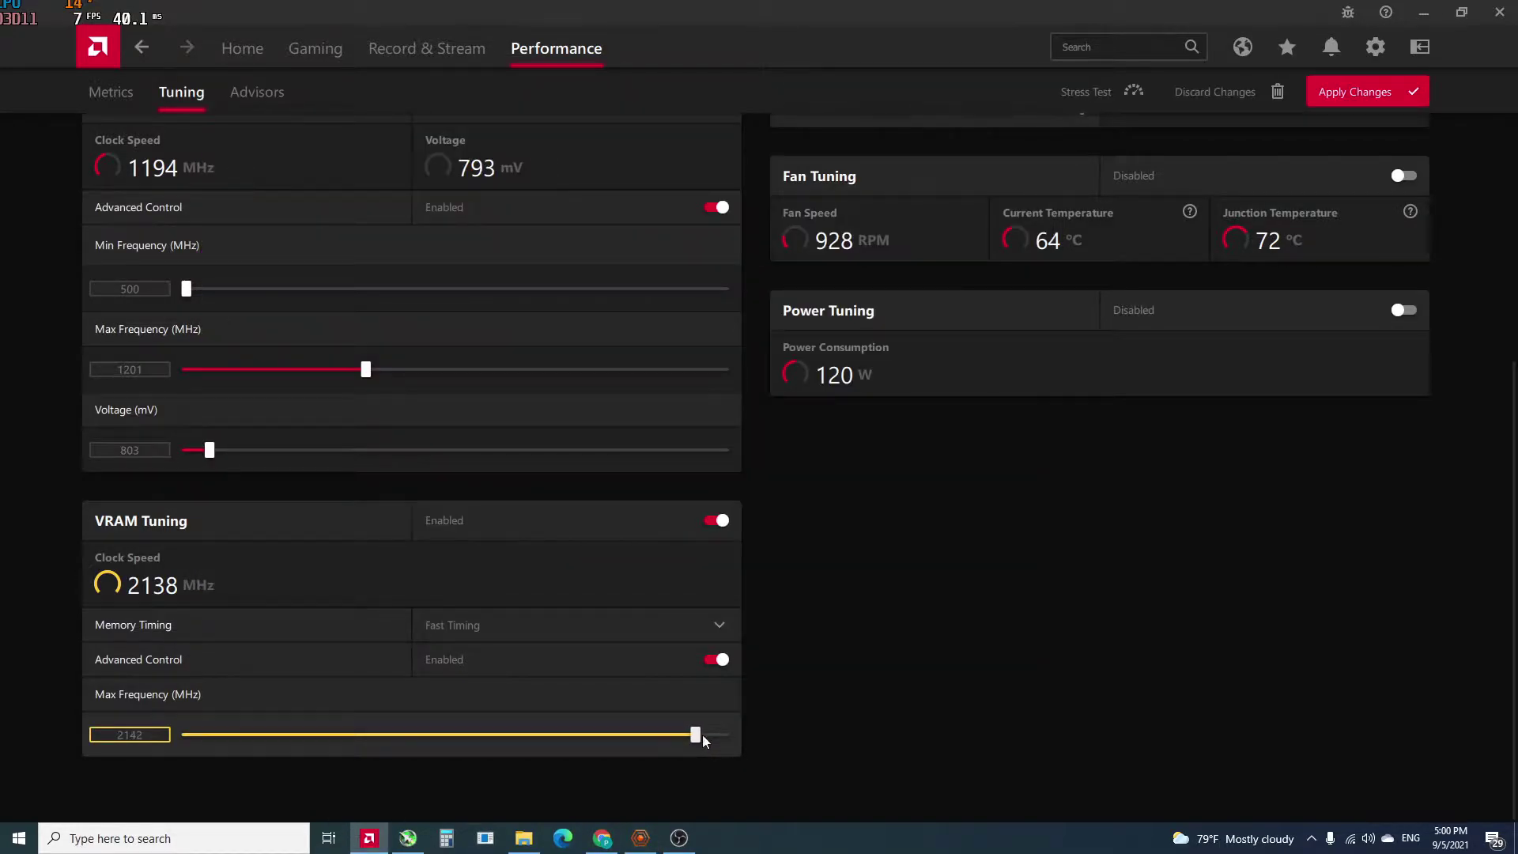
{"action": "left_click_drag", "start_coordinate": [703, 735], "coordinate": [695, 735]}
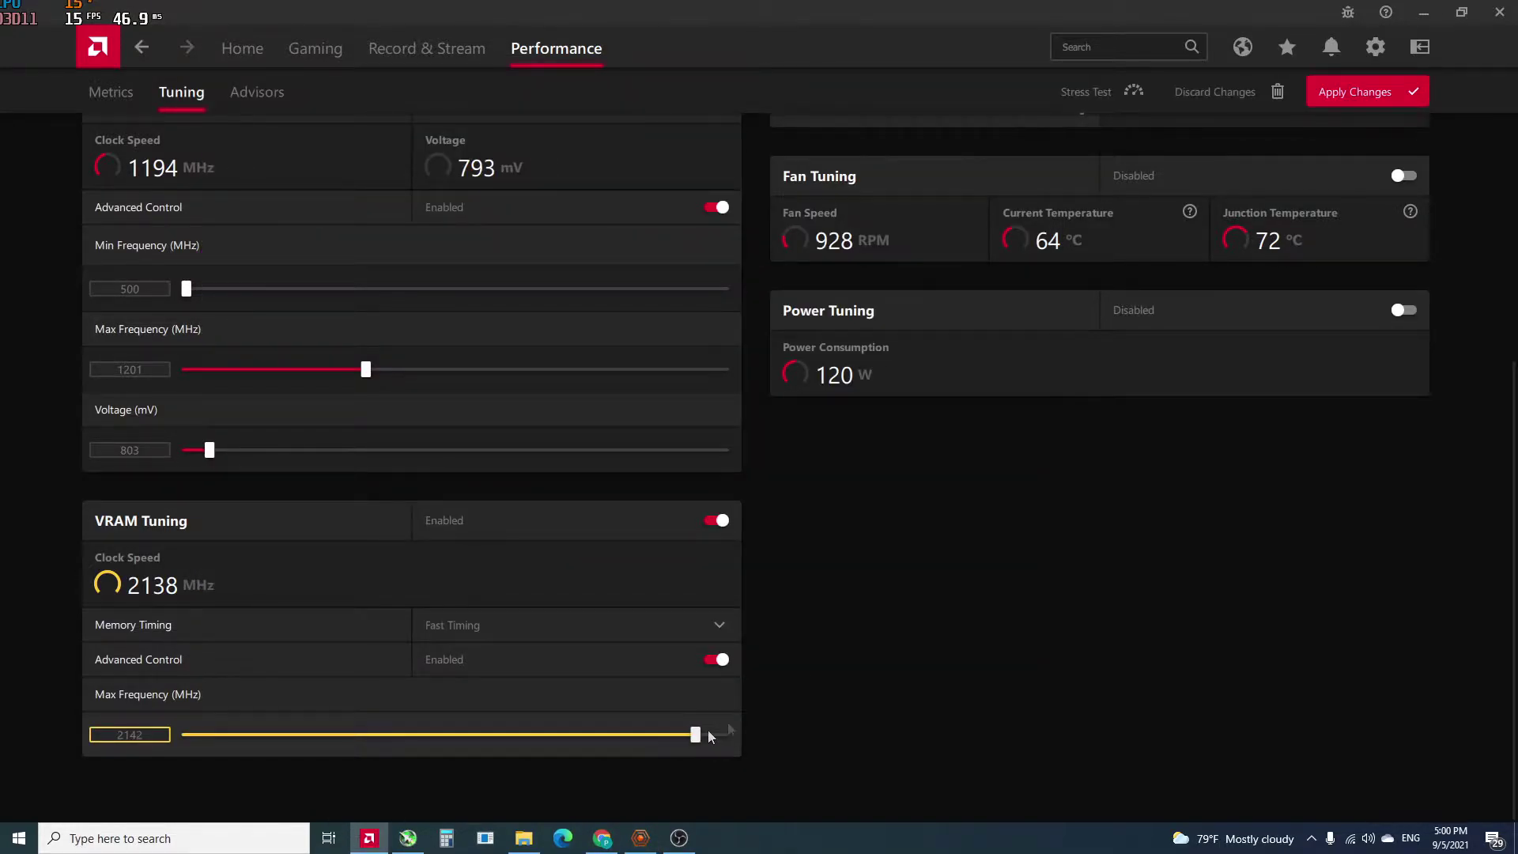
{"action": "left_click", "coordinate": [1339, 92]}
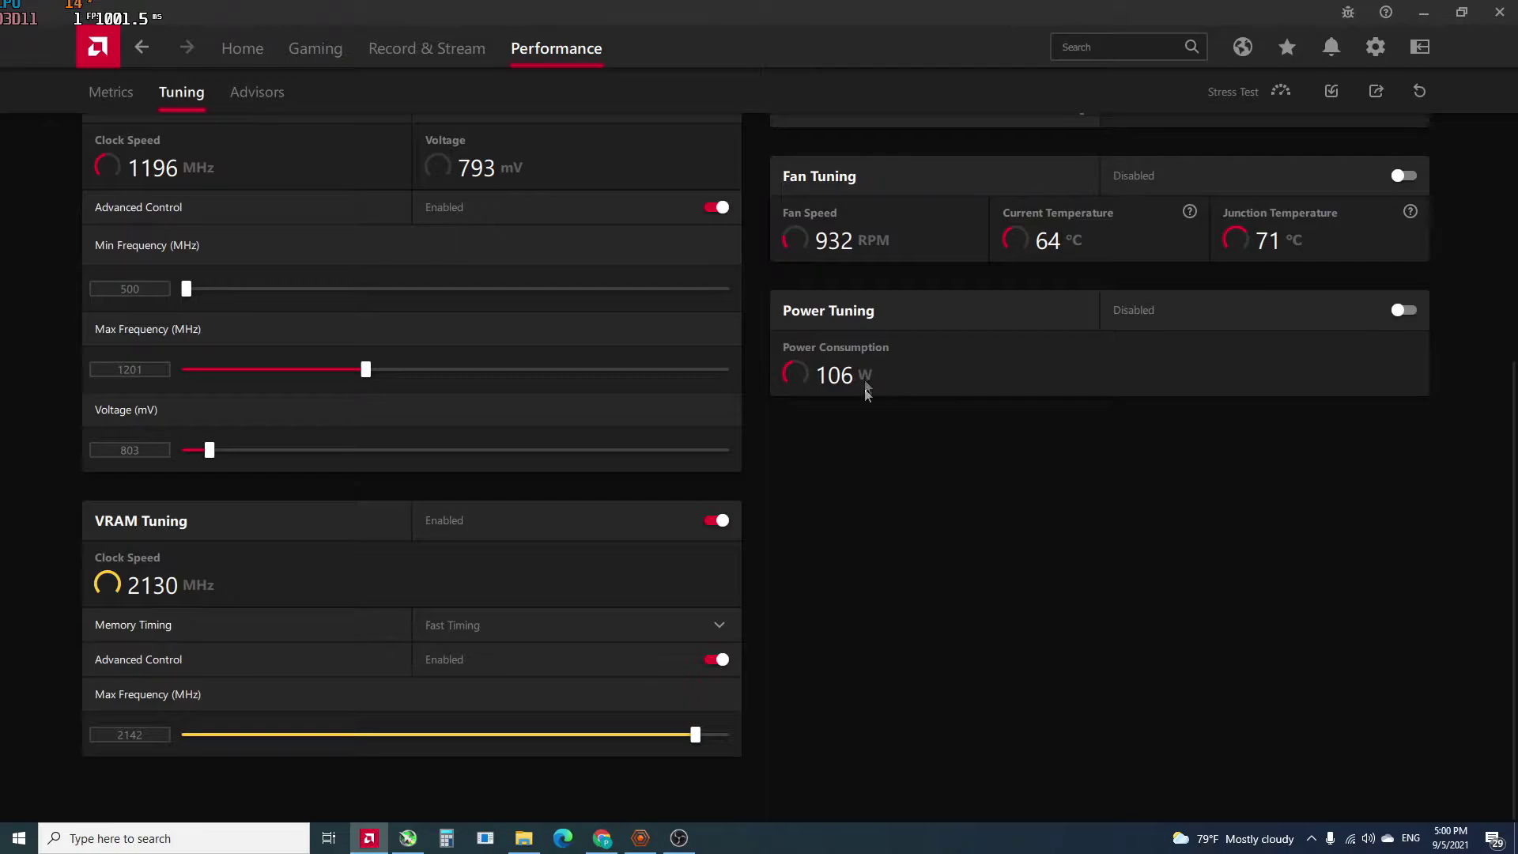
{"action": "left_click", "coordinate": [679, 735]}
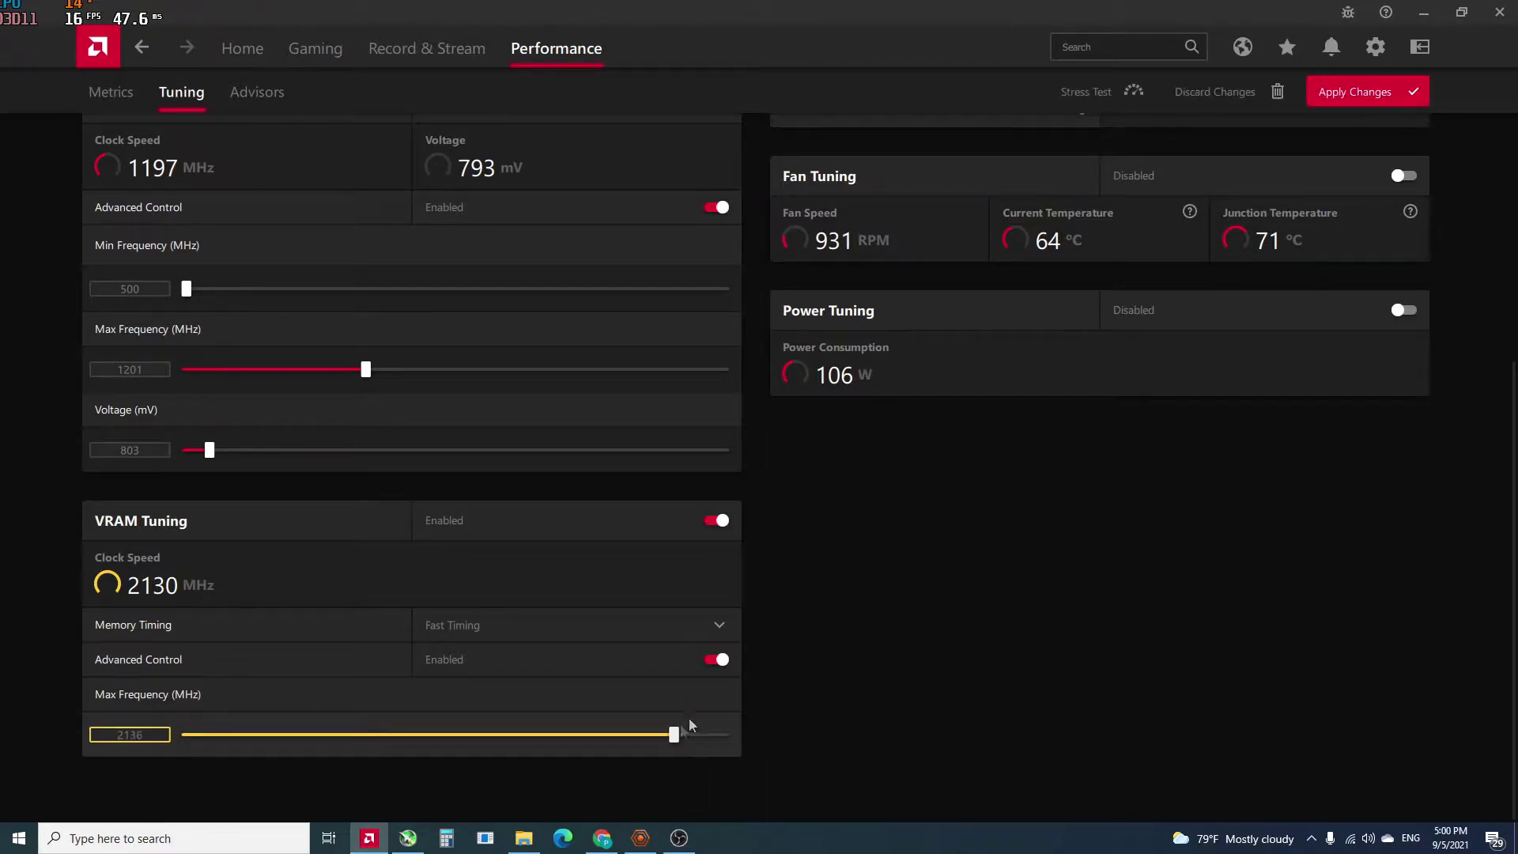
{"action": "left_click", "coordinate": [1341, 92]}
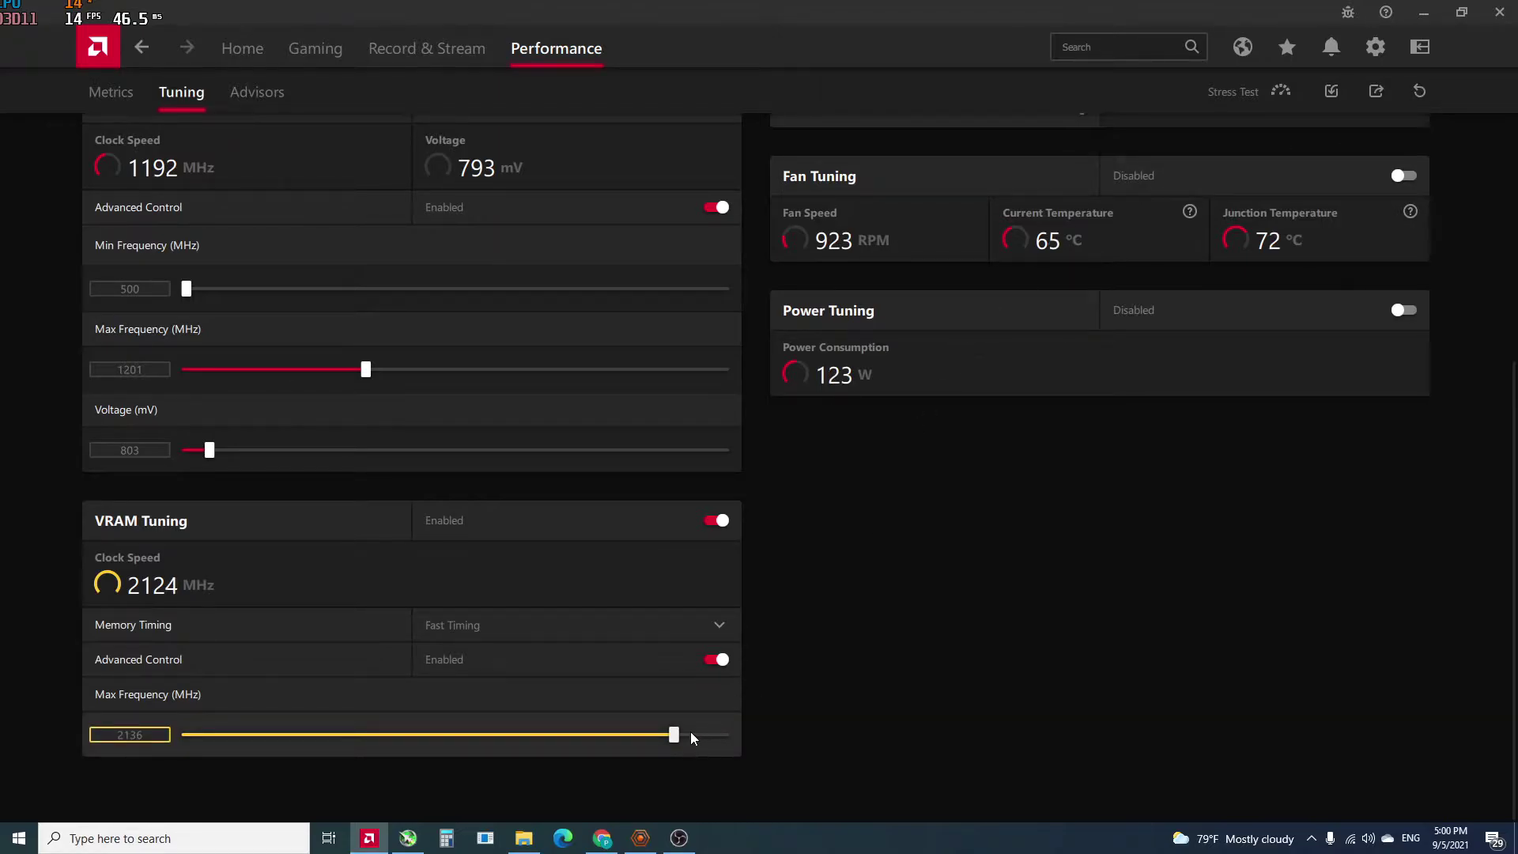
{"action": "left_click", "coordinate": [641, 837]}
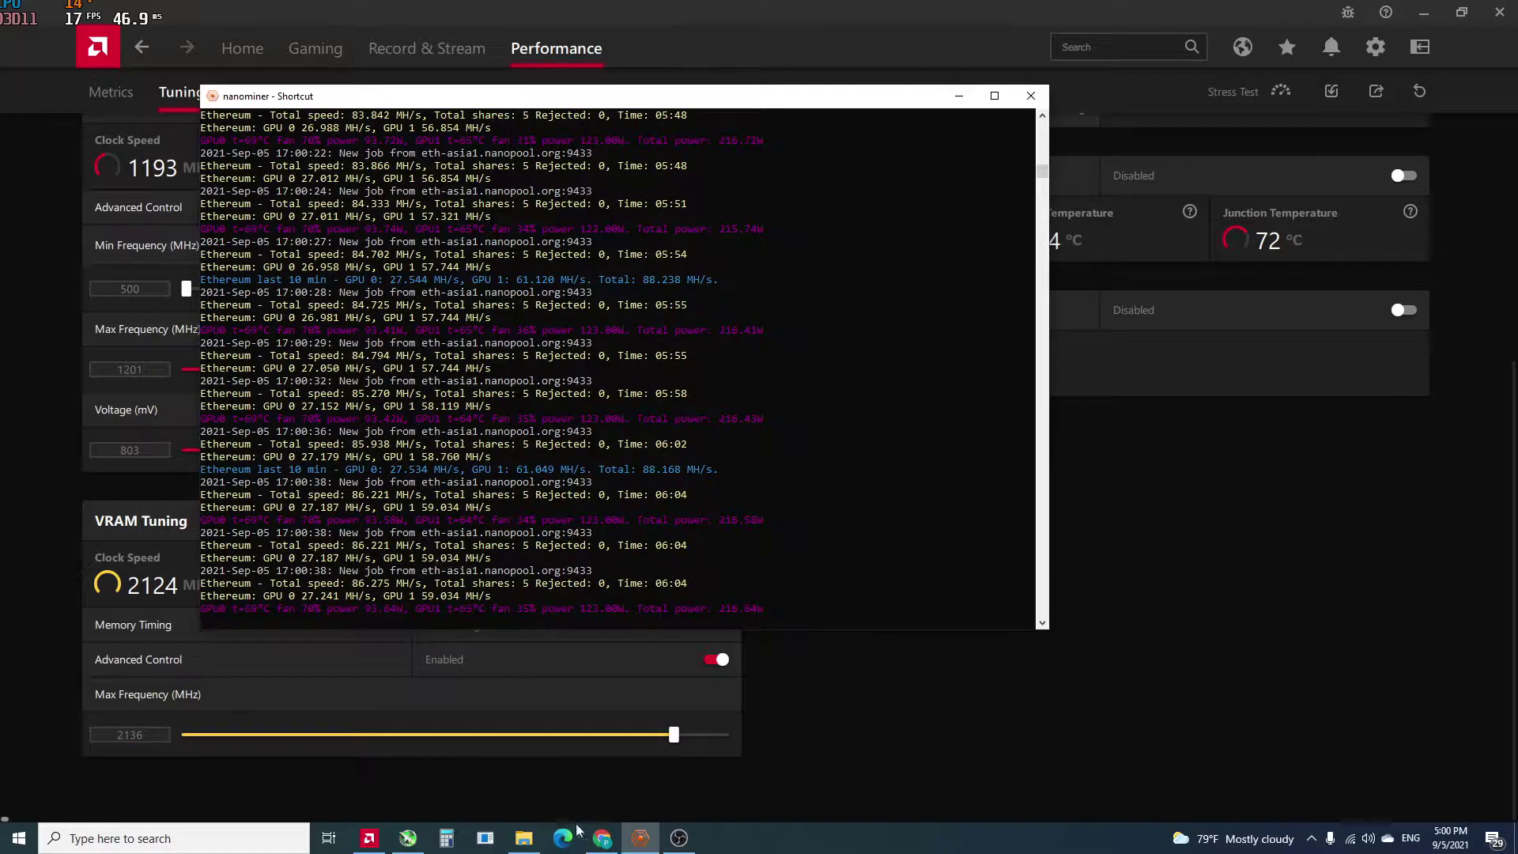
Check the Nanopool account hashrate dashboard, then bring up the WhatToMine GPU calculator.
{"action": "left_click", "coordinate": [601, 838]}
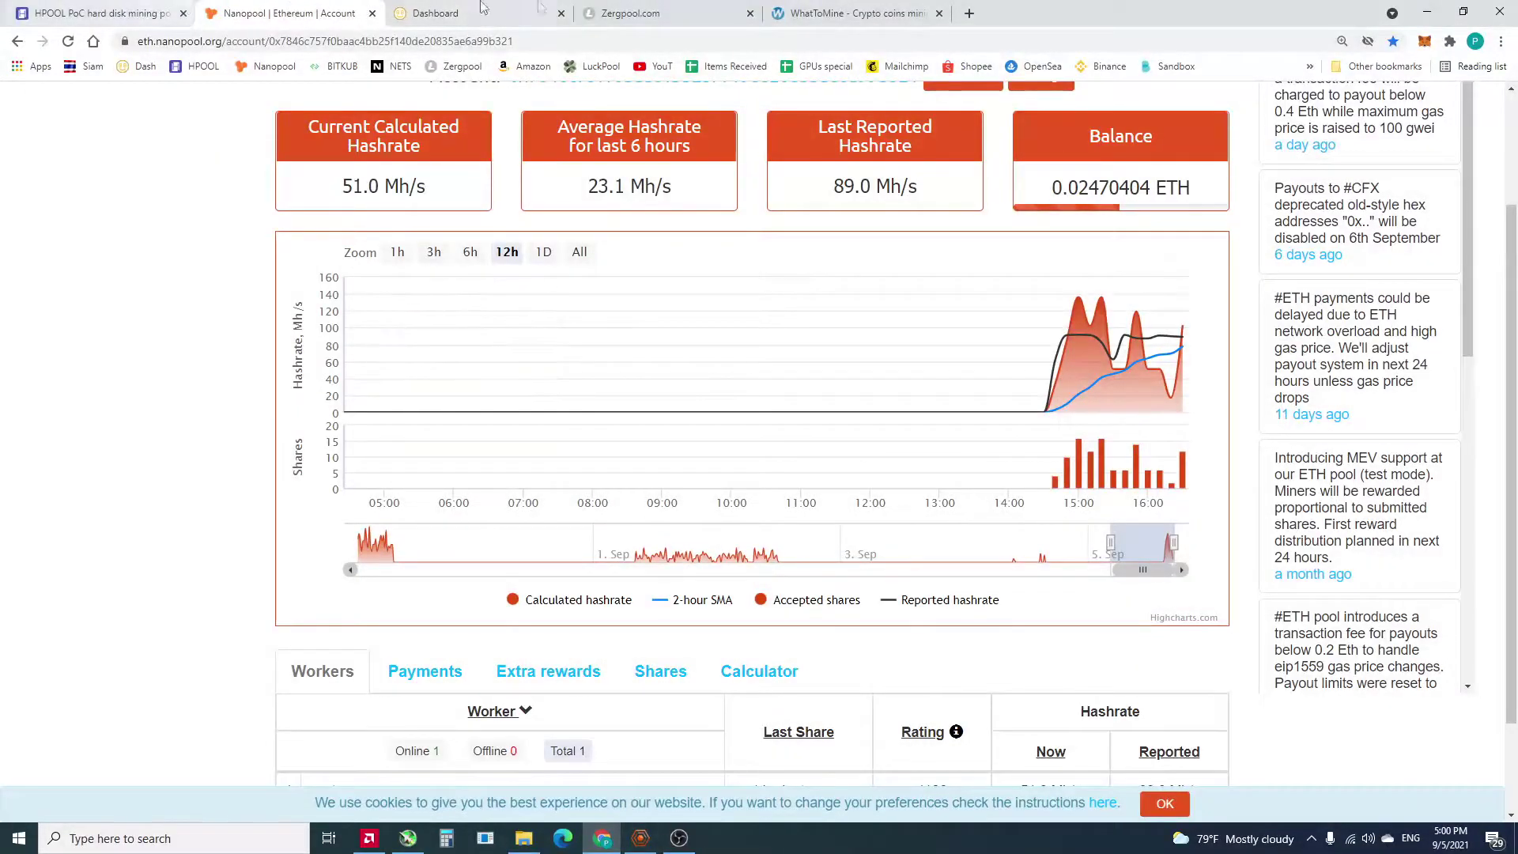
{"action": "left_click", "coordinate": [854, 13]}
{"action": "scroll", "coordinate": [819, 336], "scroll_direction": "up", "scroll_amount": 7}
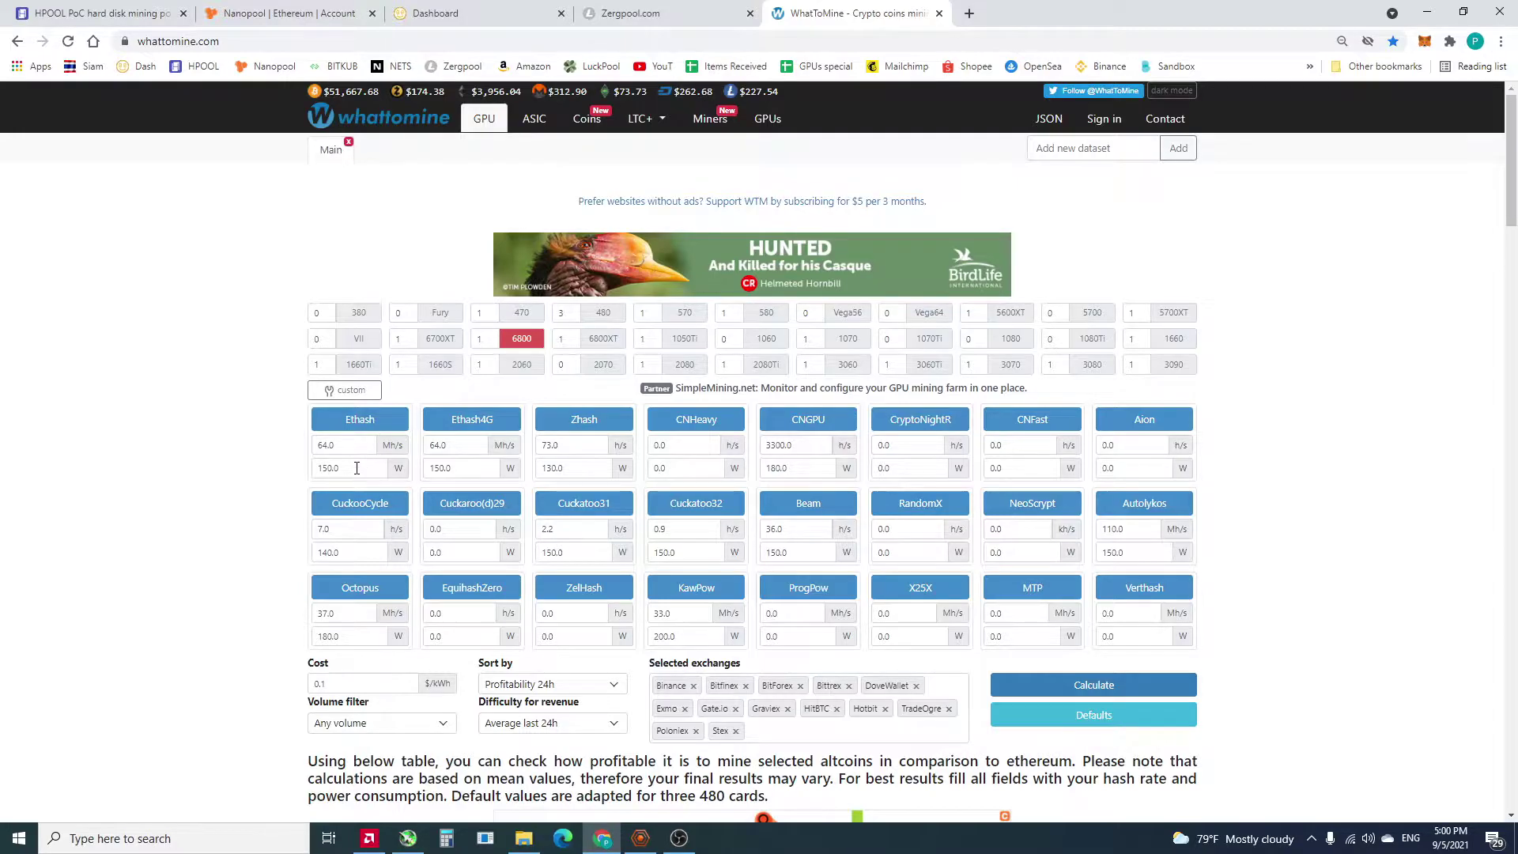
Enter 125 W as the Ethash power, recalculate, and bring nanominer back in front.
{"action": "double_click", "coordinate": [377, 468]}
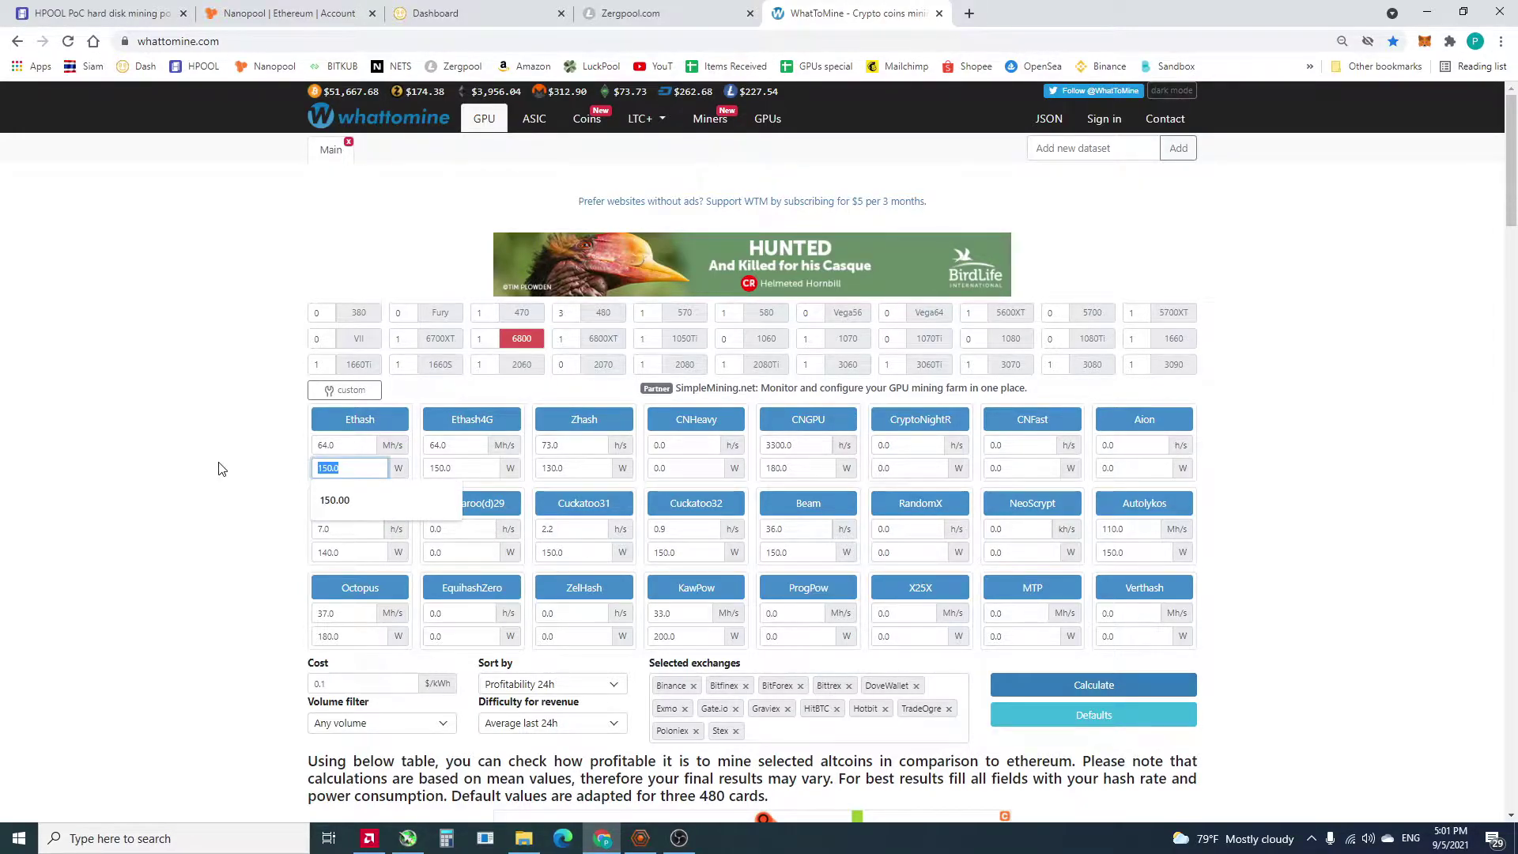
{"action": "type", "text": "125"}
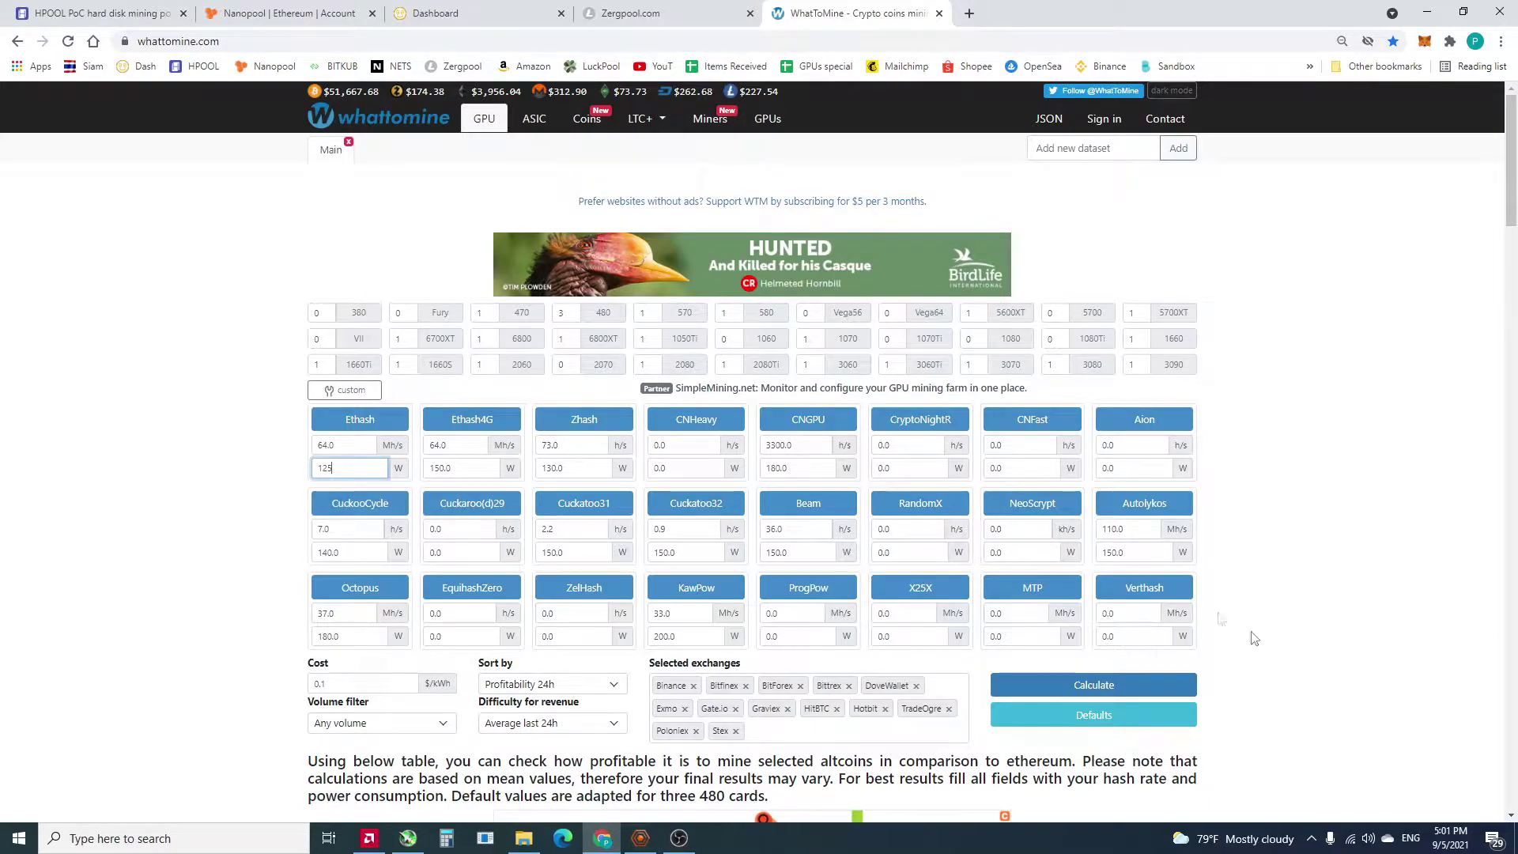
{"action": "left_click", "coordinate": [1187, 686]}
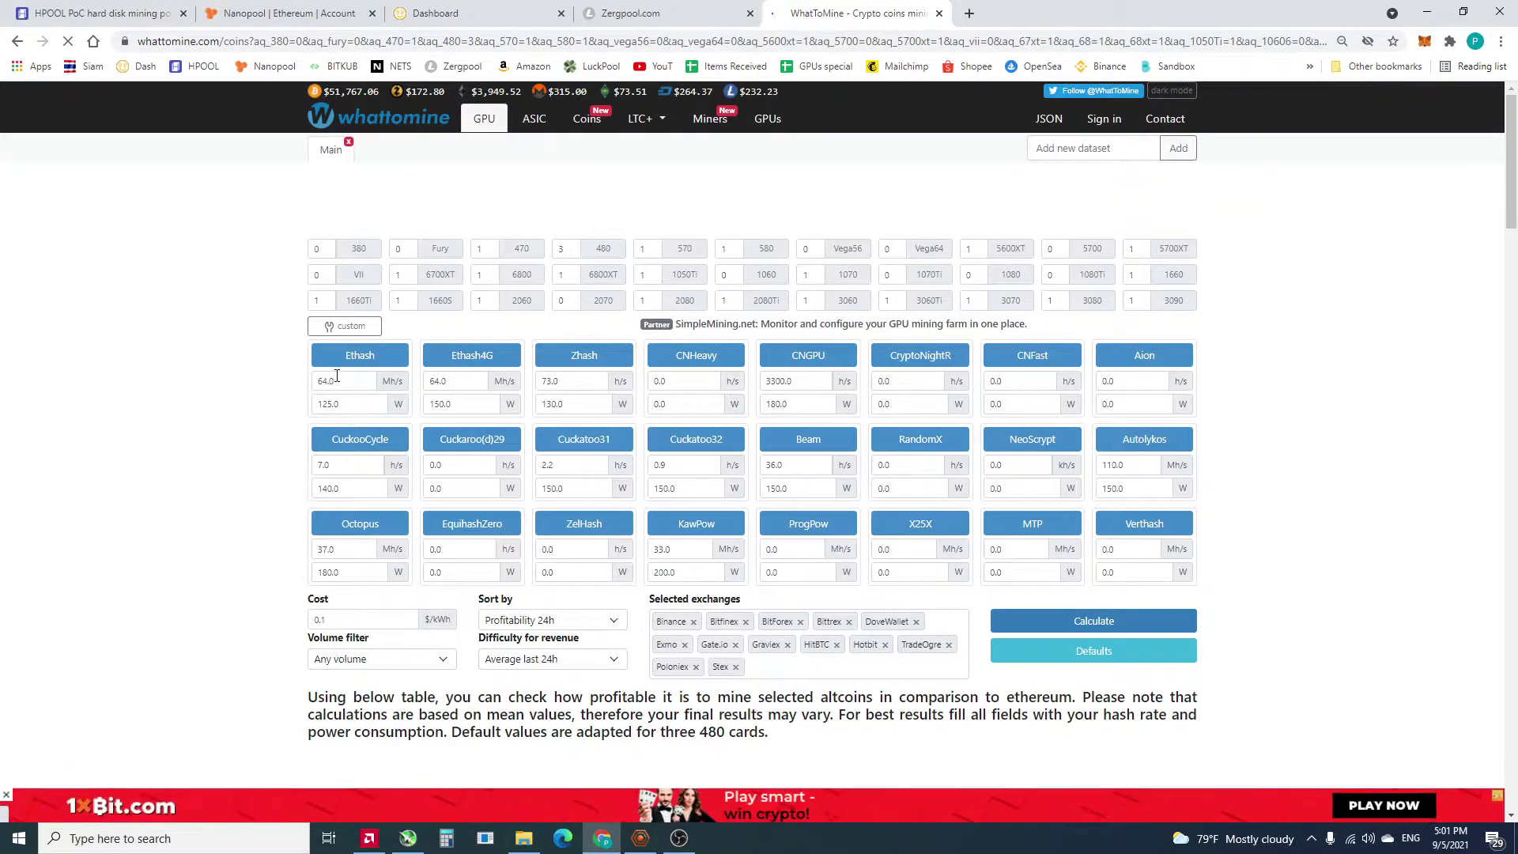
{"action": "left_click", "coordinate": [641, 839]}
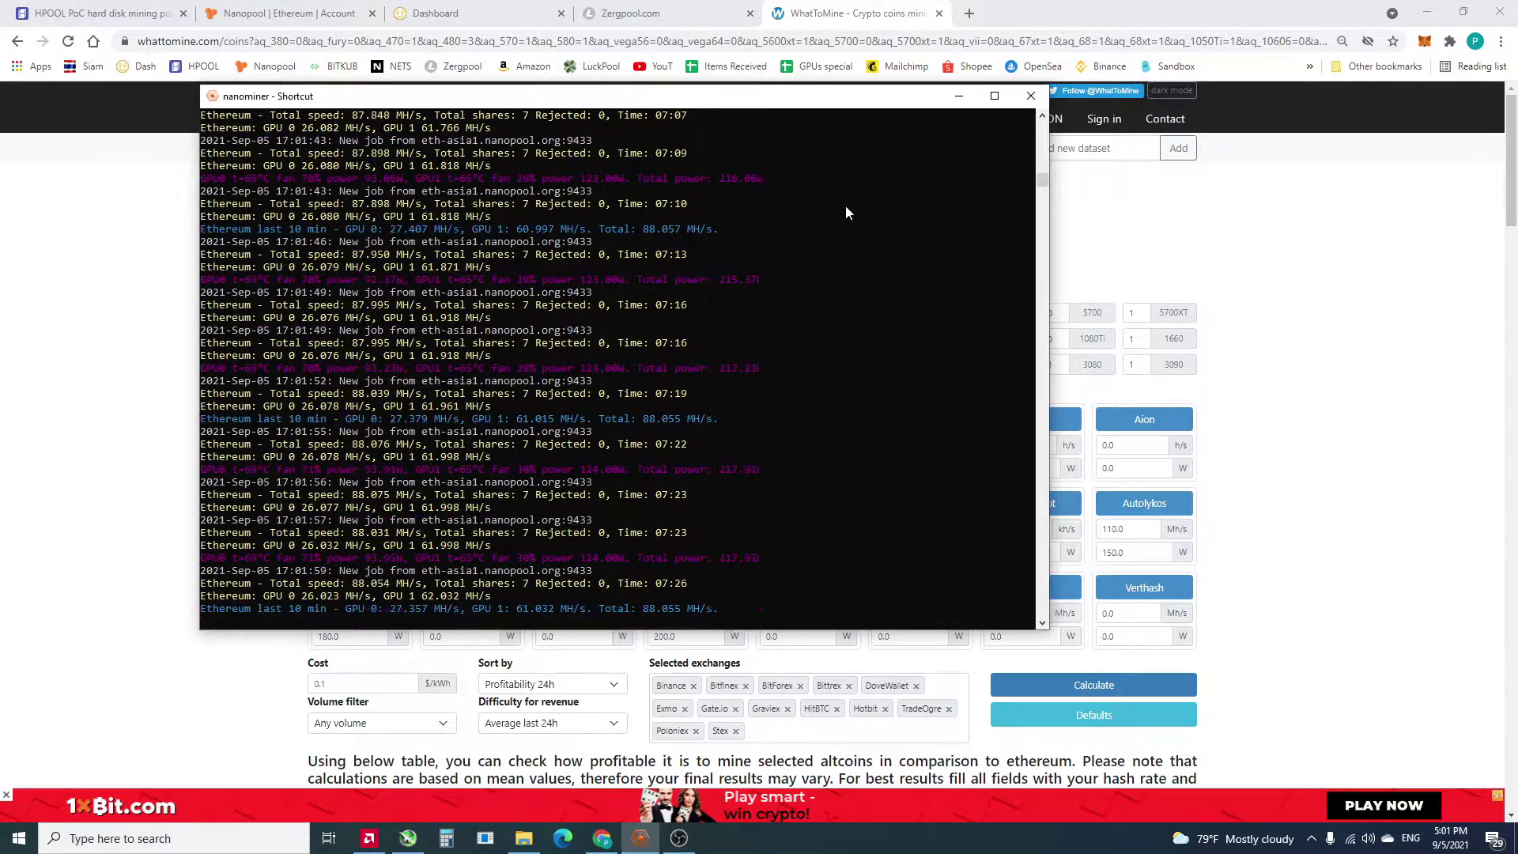
Close nanominer and launch NiceHash Miner from its desktop shortcut until the dashboard loads.
{"action": "left_click", "coordinate": [1030, 96]}
{"action": "key", "text": "super+d"}
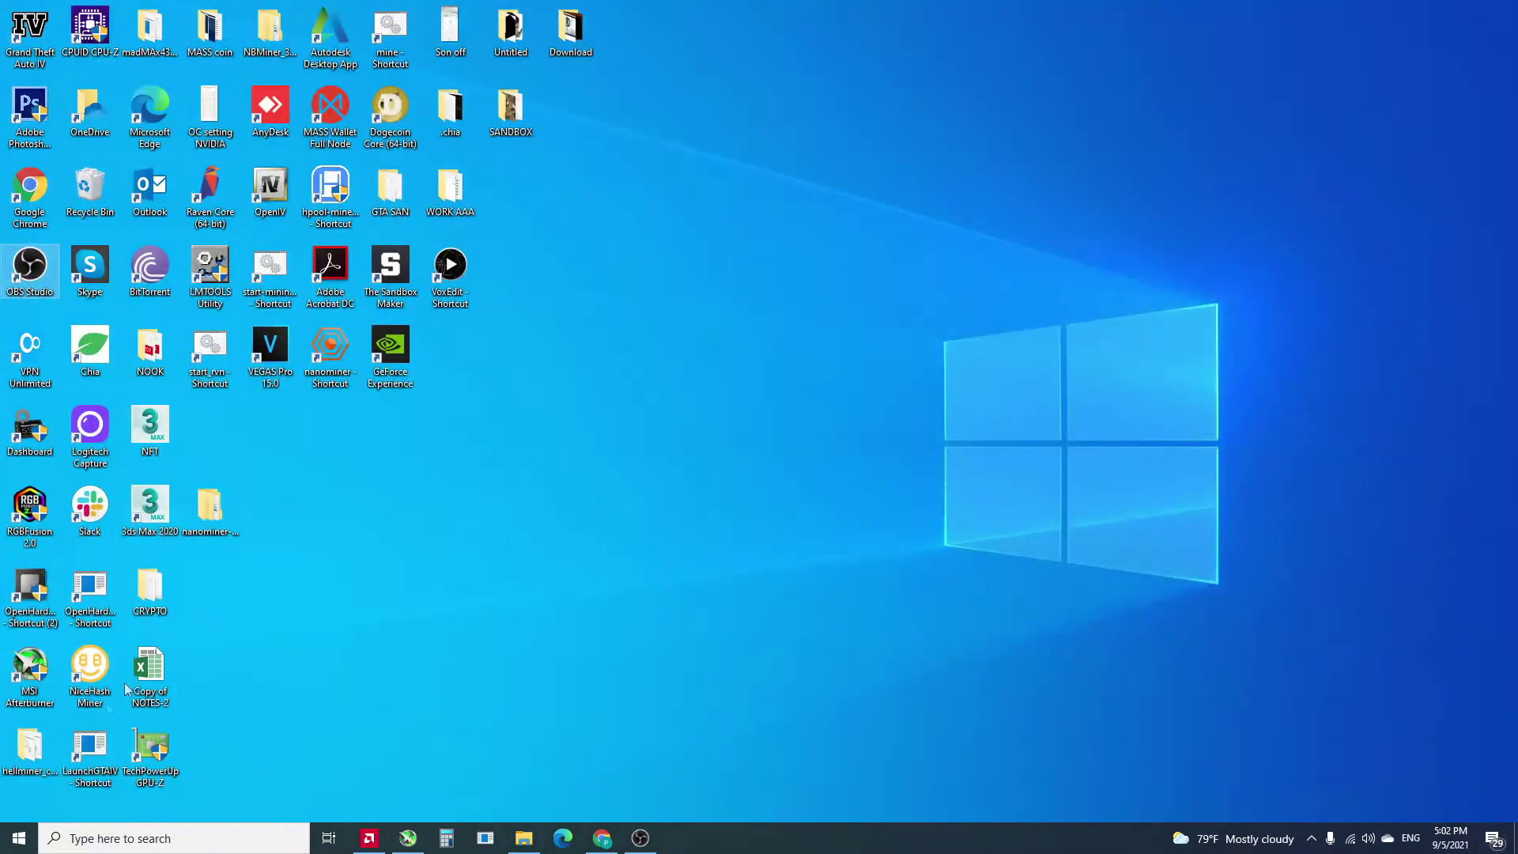
{"action": "left_click", "coordinate": [84, 675]}
{"action": "key", "text": "Return"}
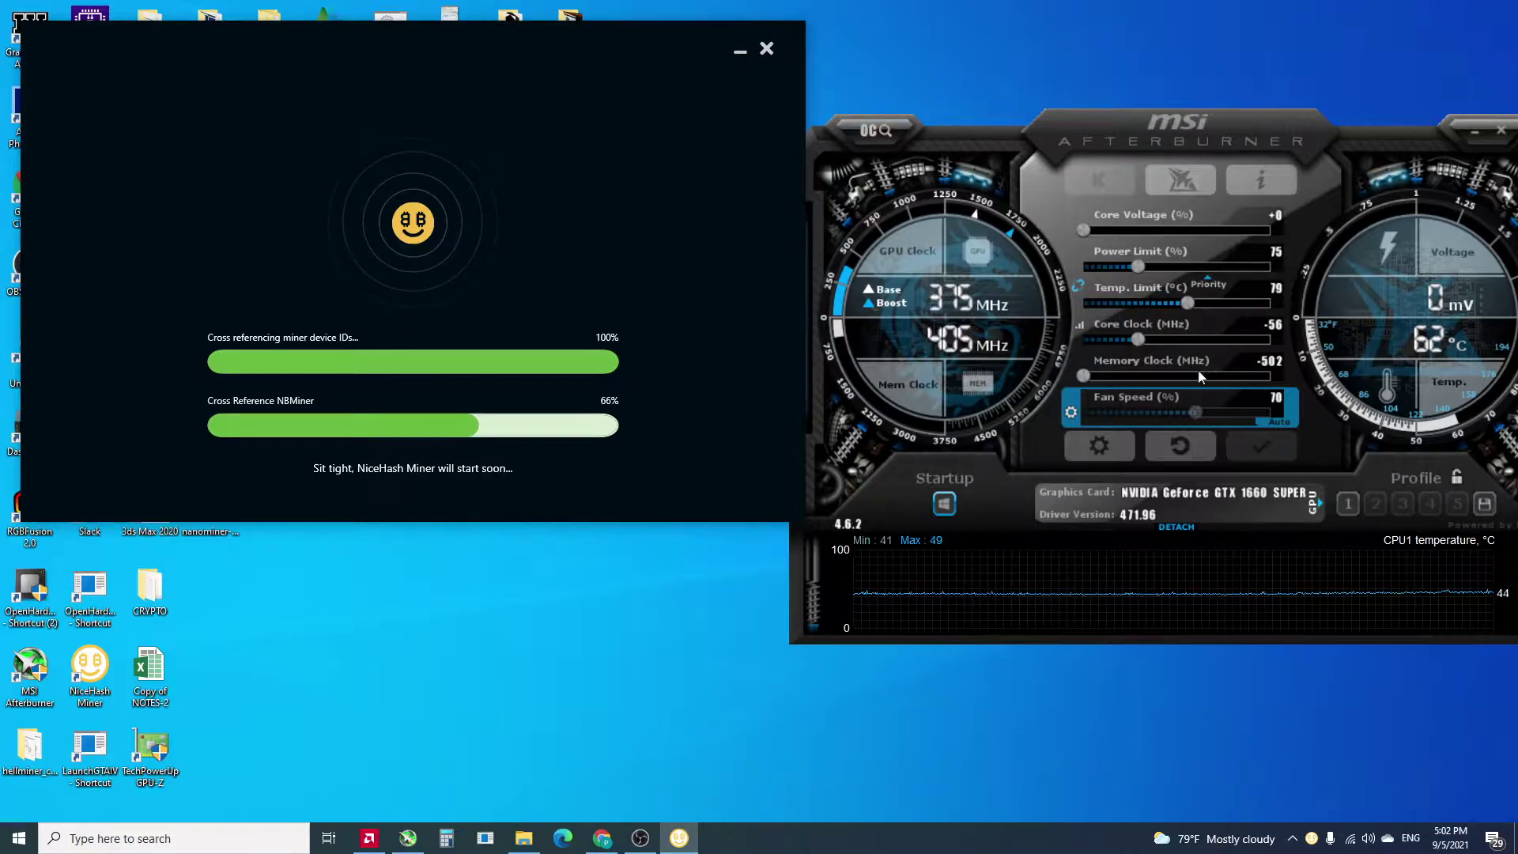
{"action": "mouse_move", "coordinate": [1084, 374]}
{"action": "left_mouse_down"}
{"action": "mouse_move", "coordinate": [1146, 374]}
{"action": "mouse_move", "coordinate": [1084, 373]}
{"action": "left_mouse_up"}
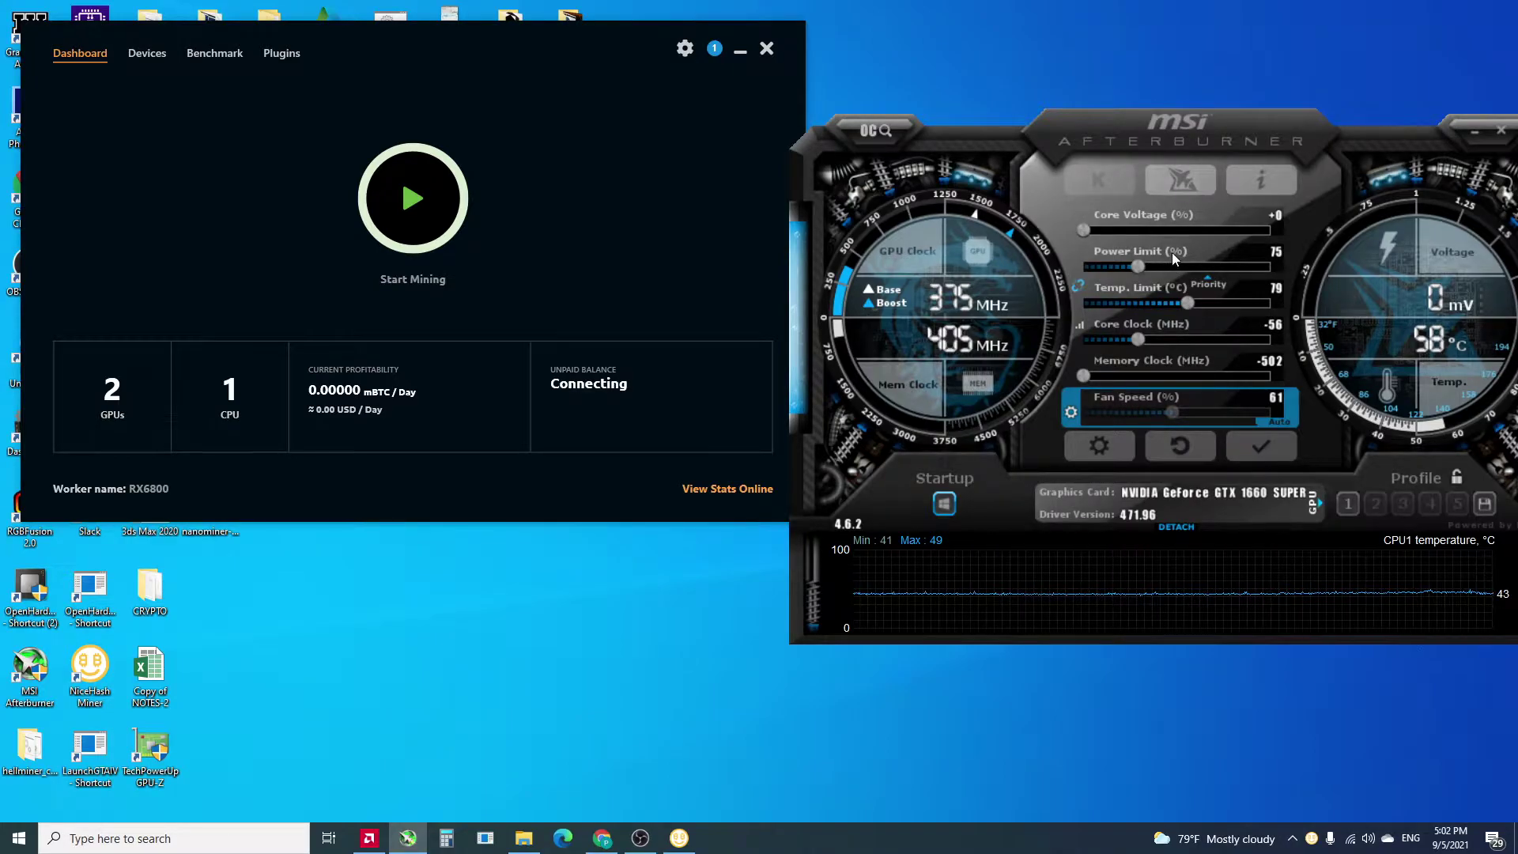
Apply the Afterburner overclock, start NiceHash mining, and move and enlarge the NBMiner console.
{"action": "left_click", "coordinate": [1250, 447]}
{"action": "left_click", "coordinate": [445, 205]}
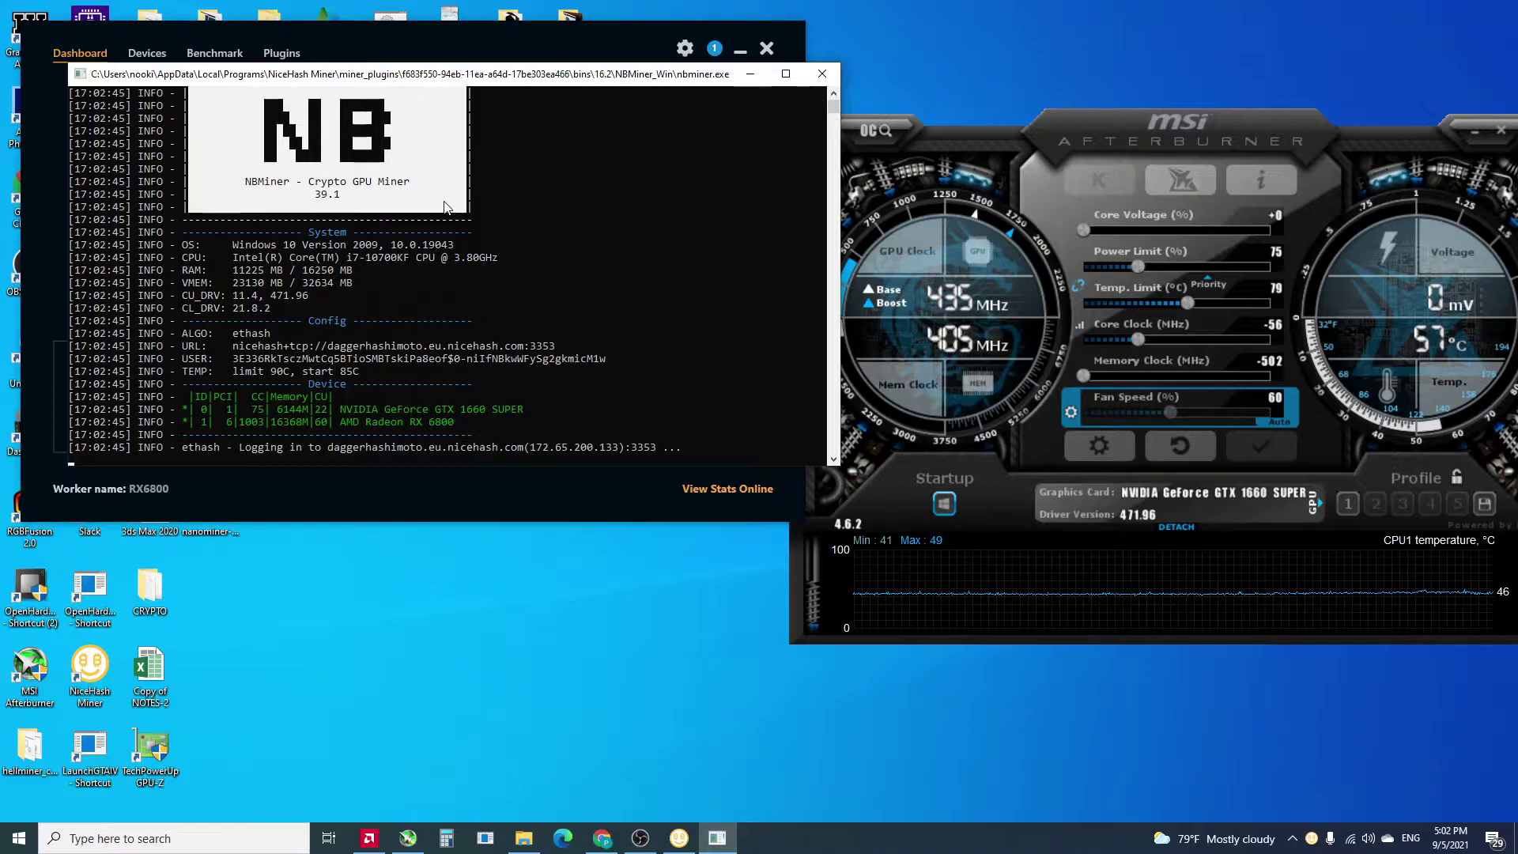
{"action": "left_click_drag", "start_coordinate": [570, 80], "coordinate": [765, 85]}
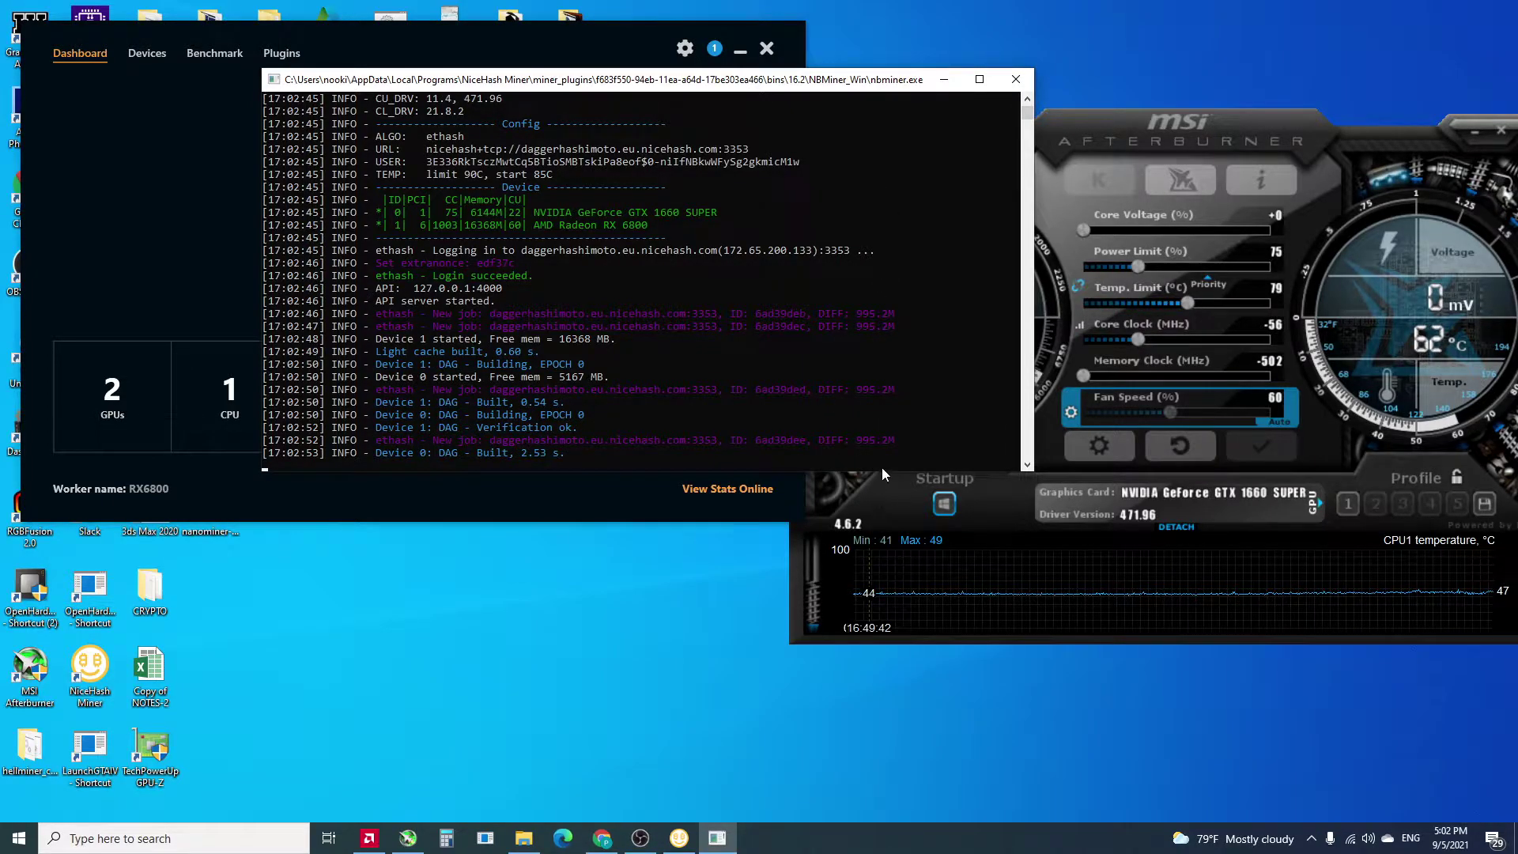
{"action": "left_click_drag", "start_coordinate": [880, 471], "coordinate": [864, 662]}
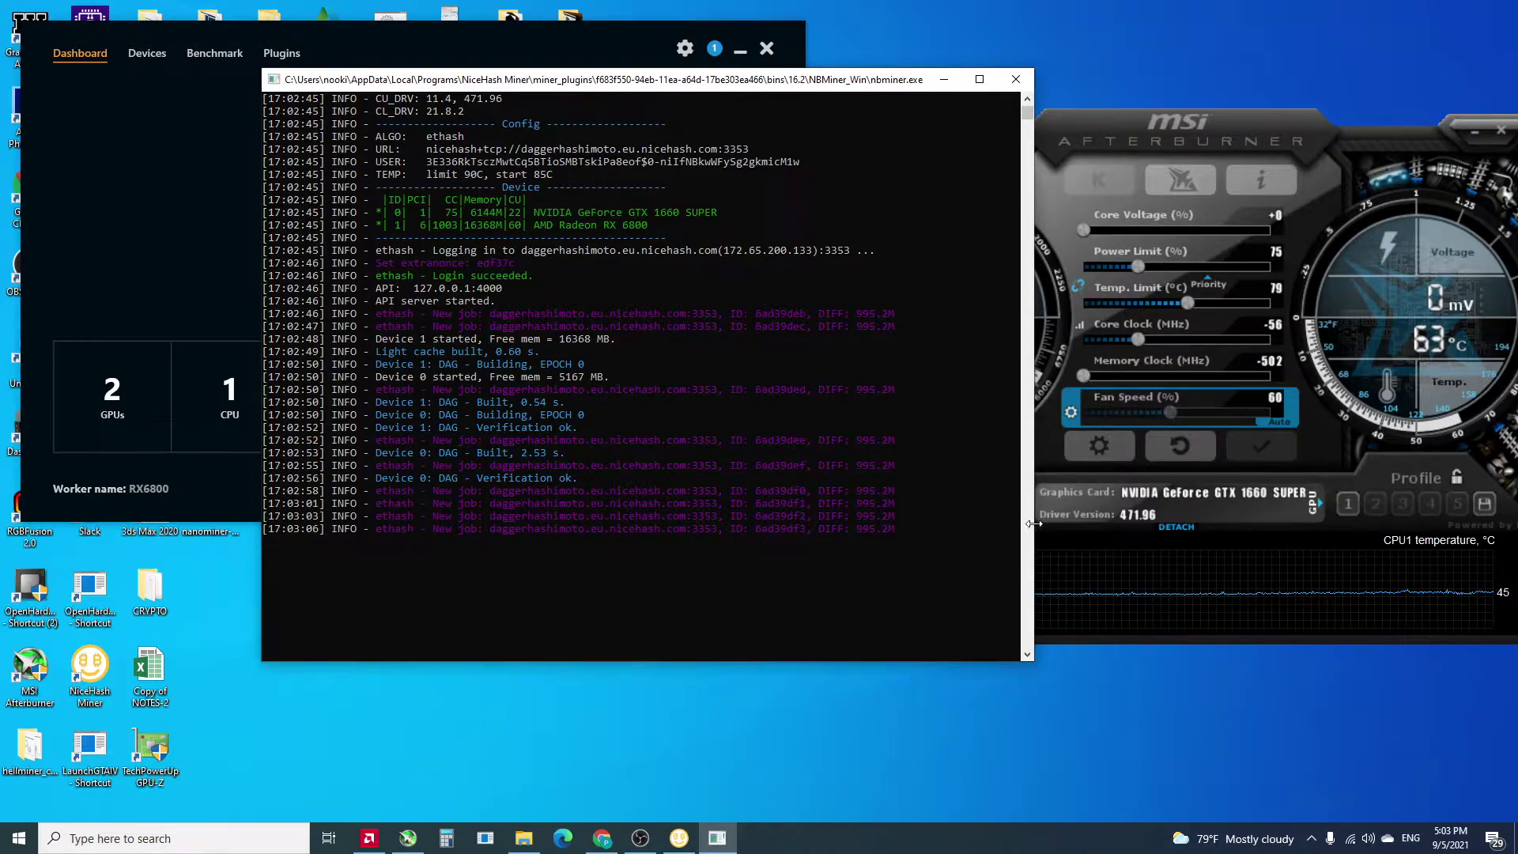
{"action": "left_click_drag", "start_coordinate": [1033, 523], "coordinate": [1081, 526]}
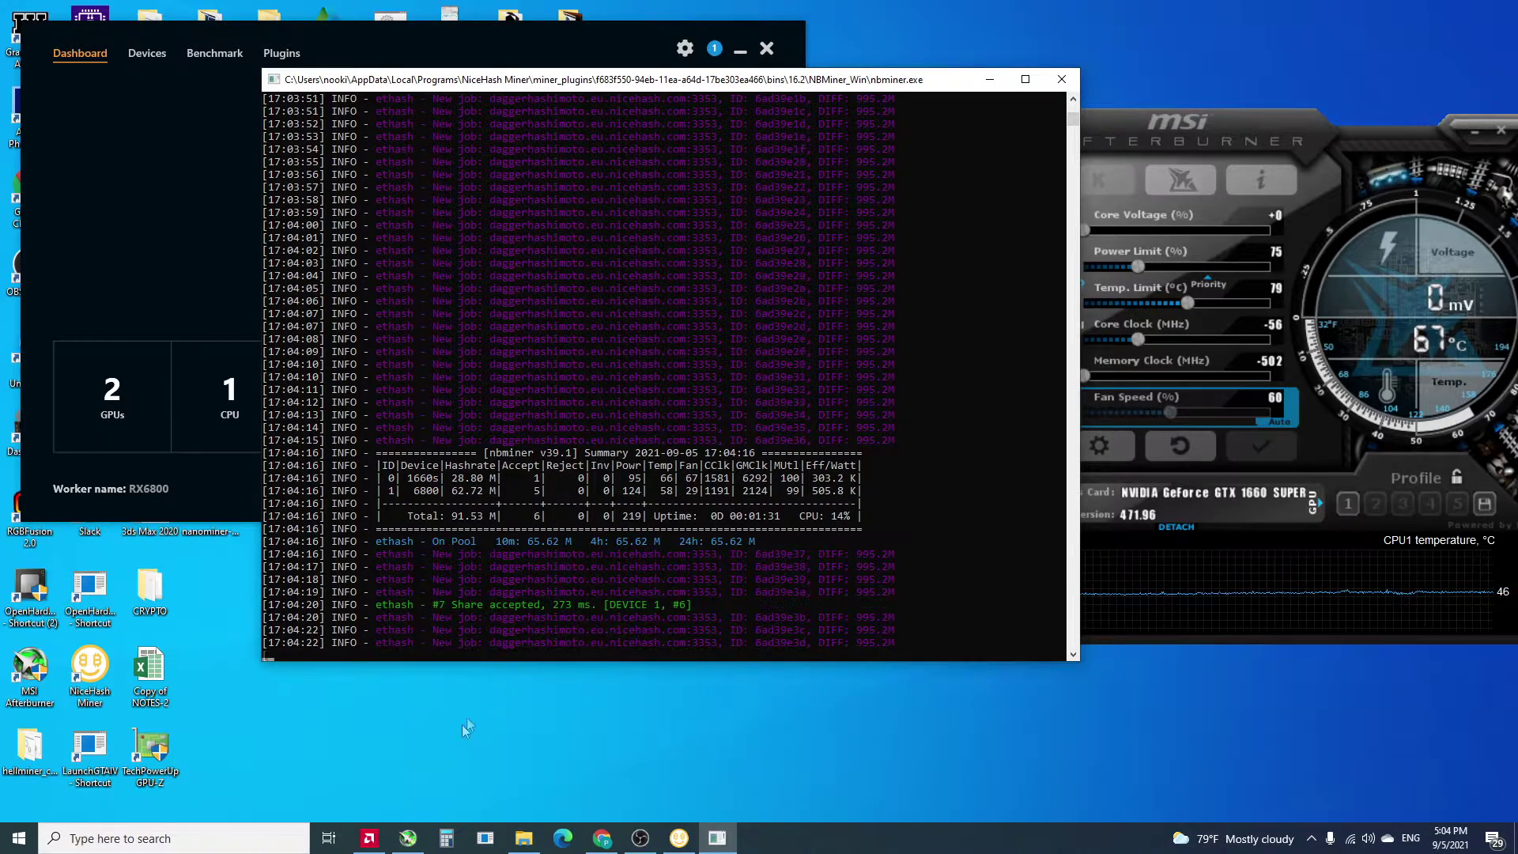
Raise VRAM max frequency from 2136 to 2142 MHz, apply it, then check the miner and WhatToMine.
{"action": "left_click", "coordinate": [369, 840]}
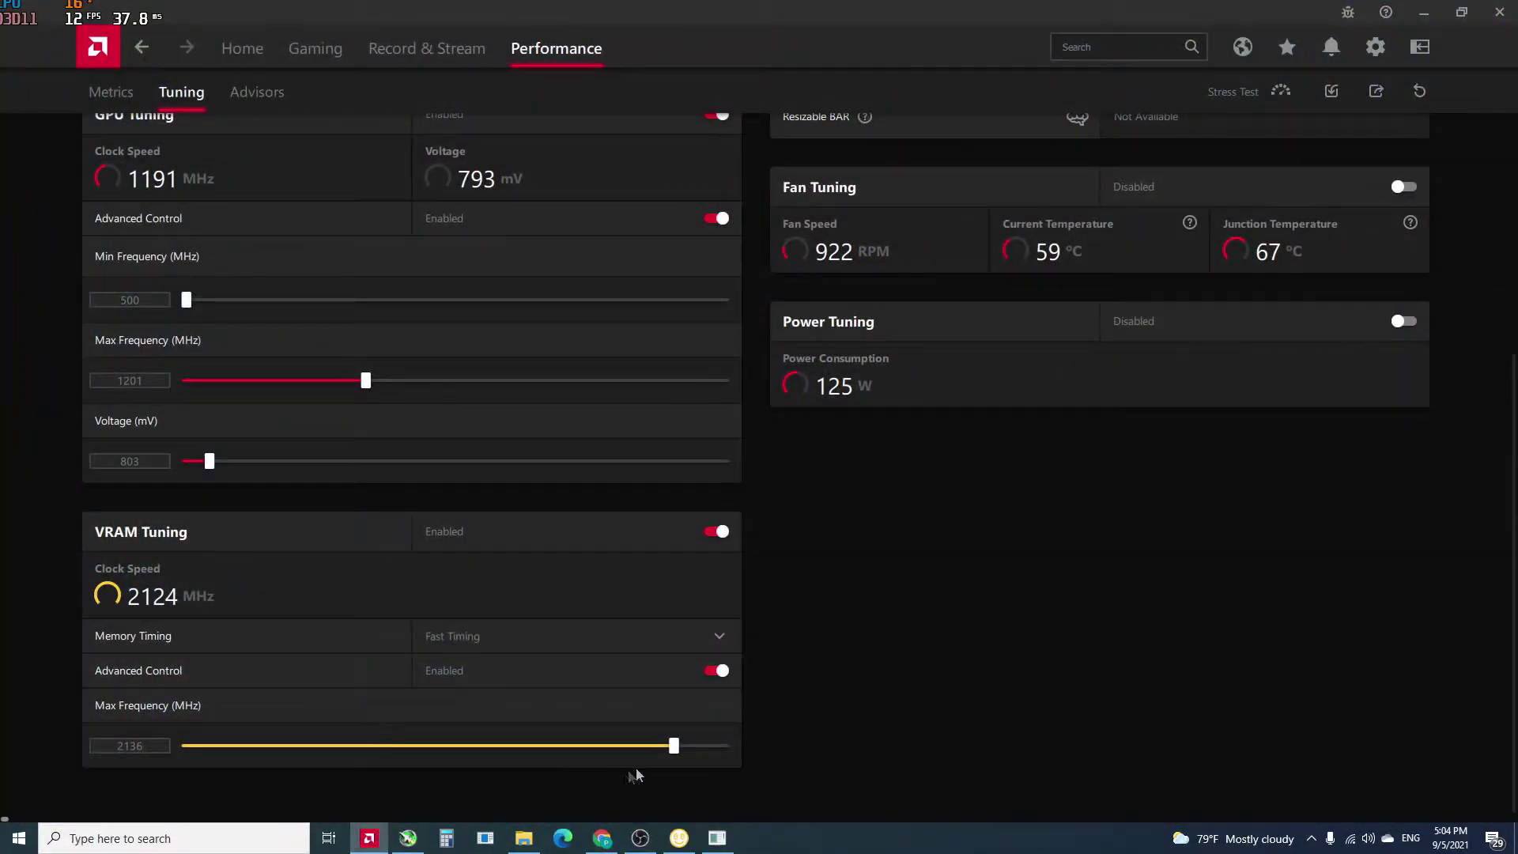
{"action": "left_click_drag", "start_coordinate": [673, 748], "coordinate": [697, 750]}
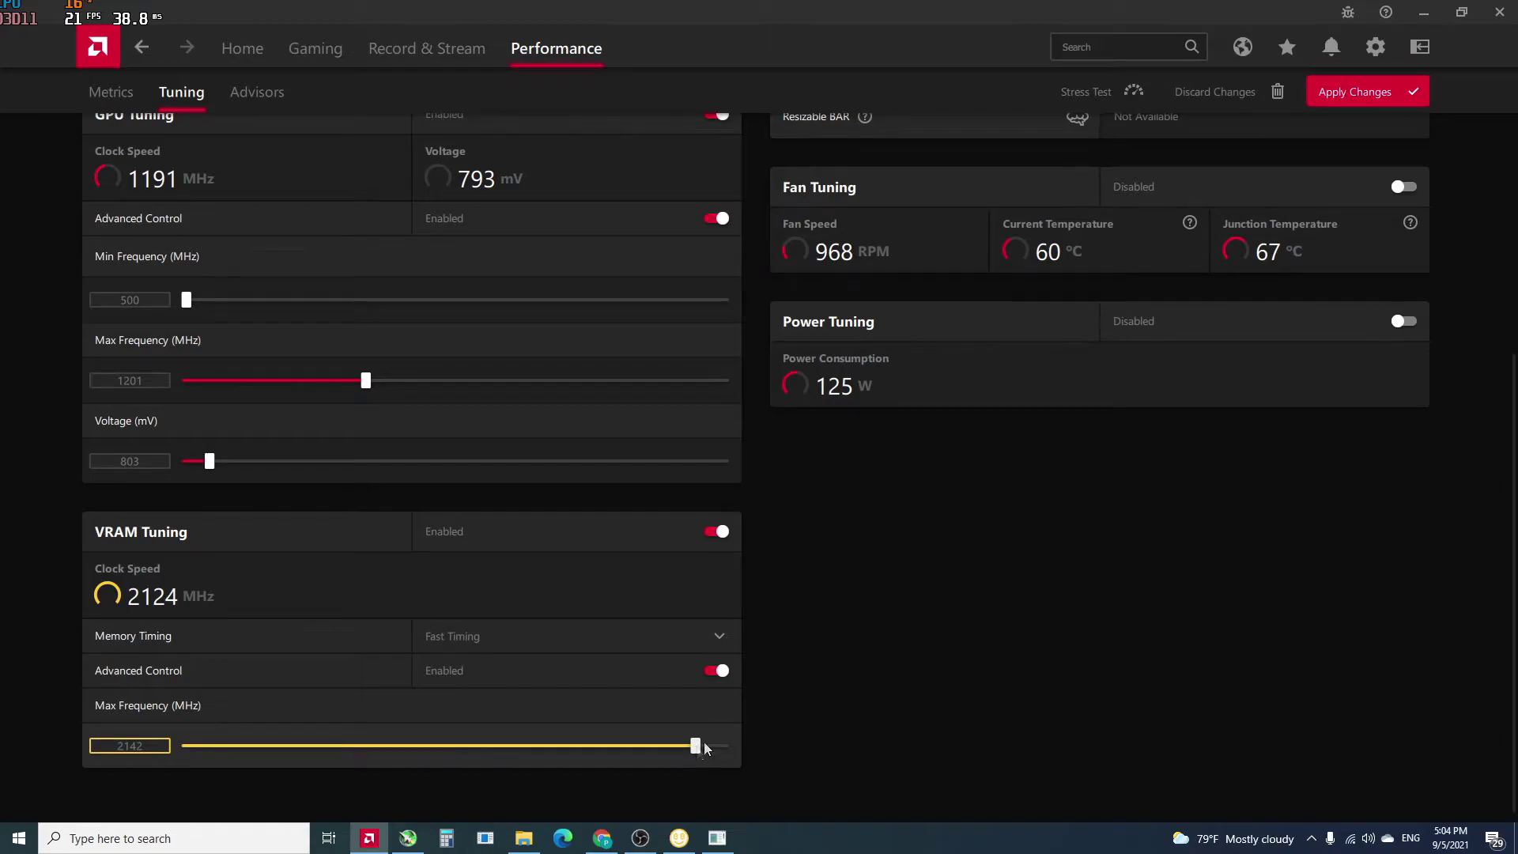
{"action": "left_click", "coordinate": [1344, 92]}
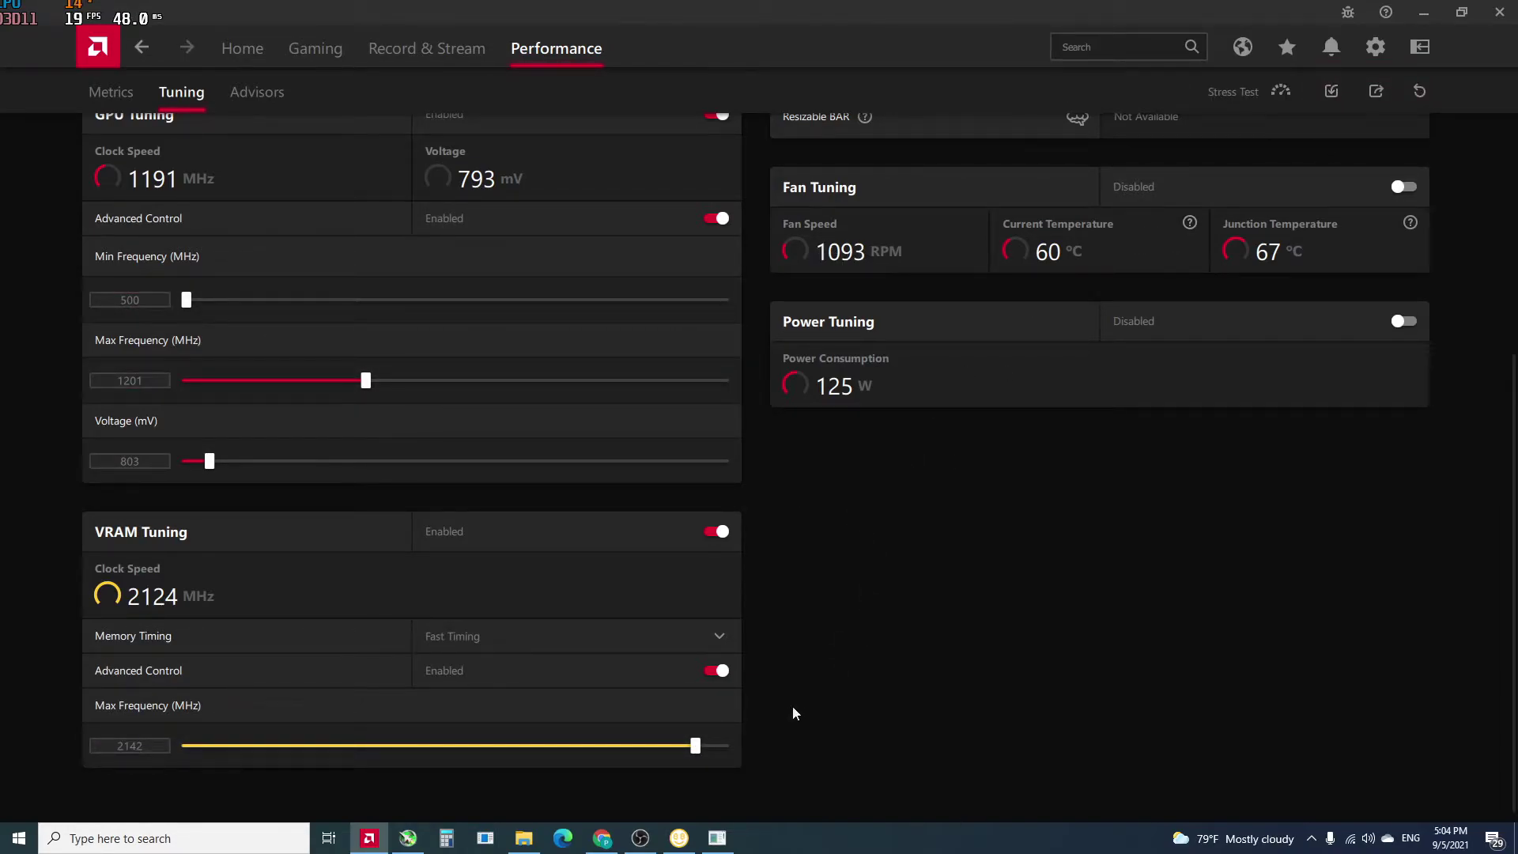
{"action": "left_click", "coordinate": [719, 840]}
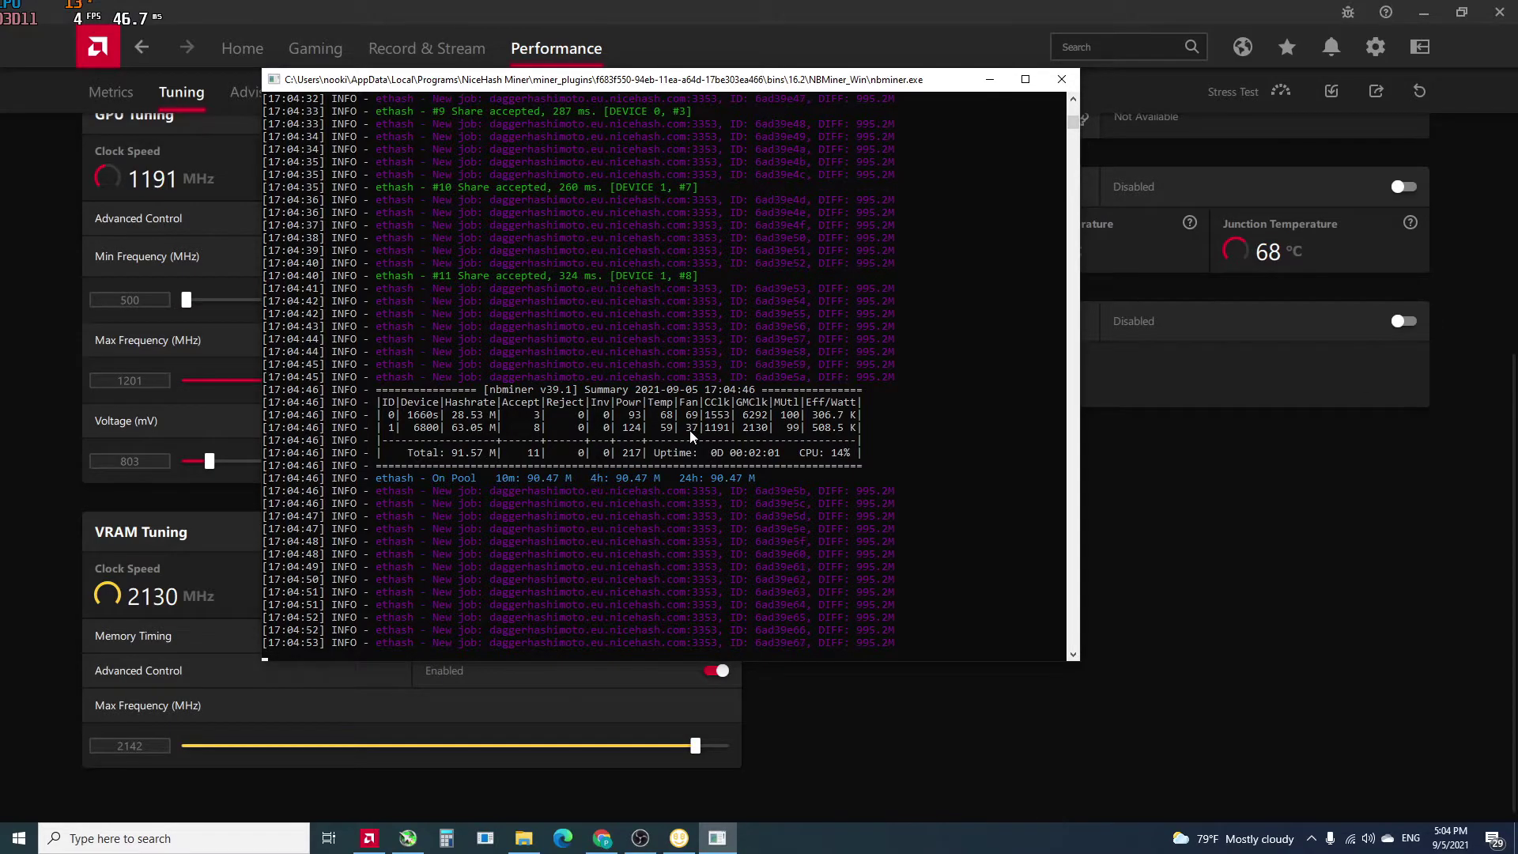
{"action": "left_click", "coordinate": [609, 840]}
Scroll through the coin profitability table, then add one RX 6800 to the GPU selection.
{"action": "scroll", "coordinate": [1087, 371], "scroll_direction": "down", "scroll_amount": 4}
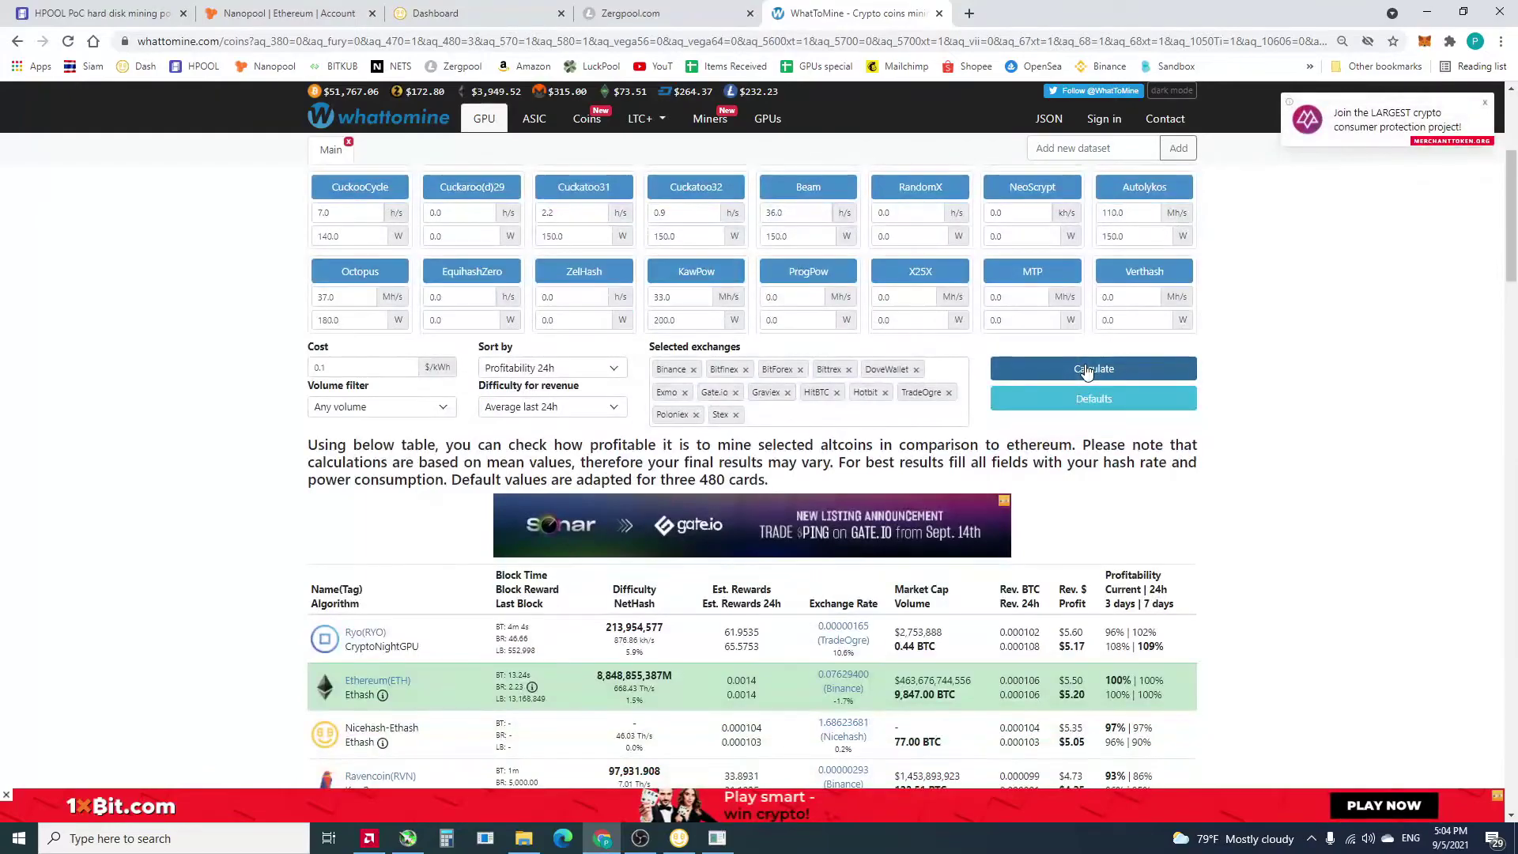
{"action": "scroll", "coordinate": [1086, 372], "scroll_direction": "down", "scroll_amount": 2}
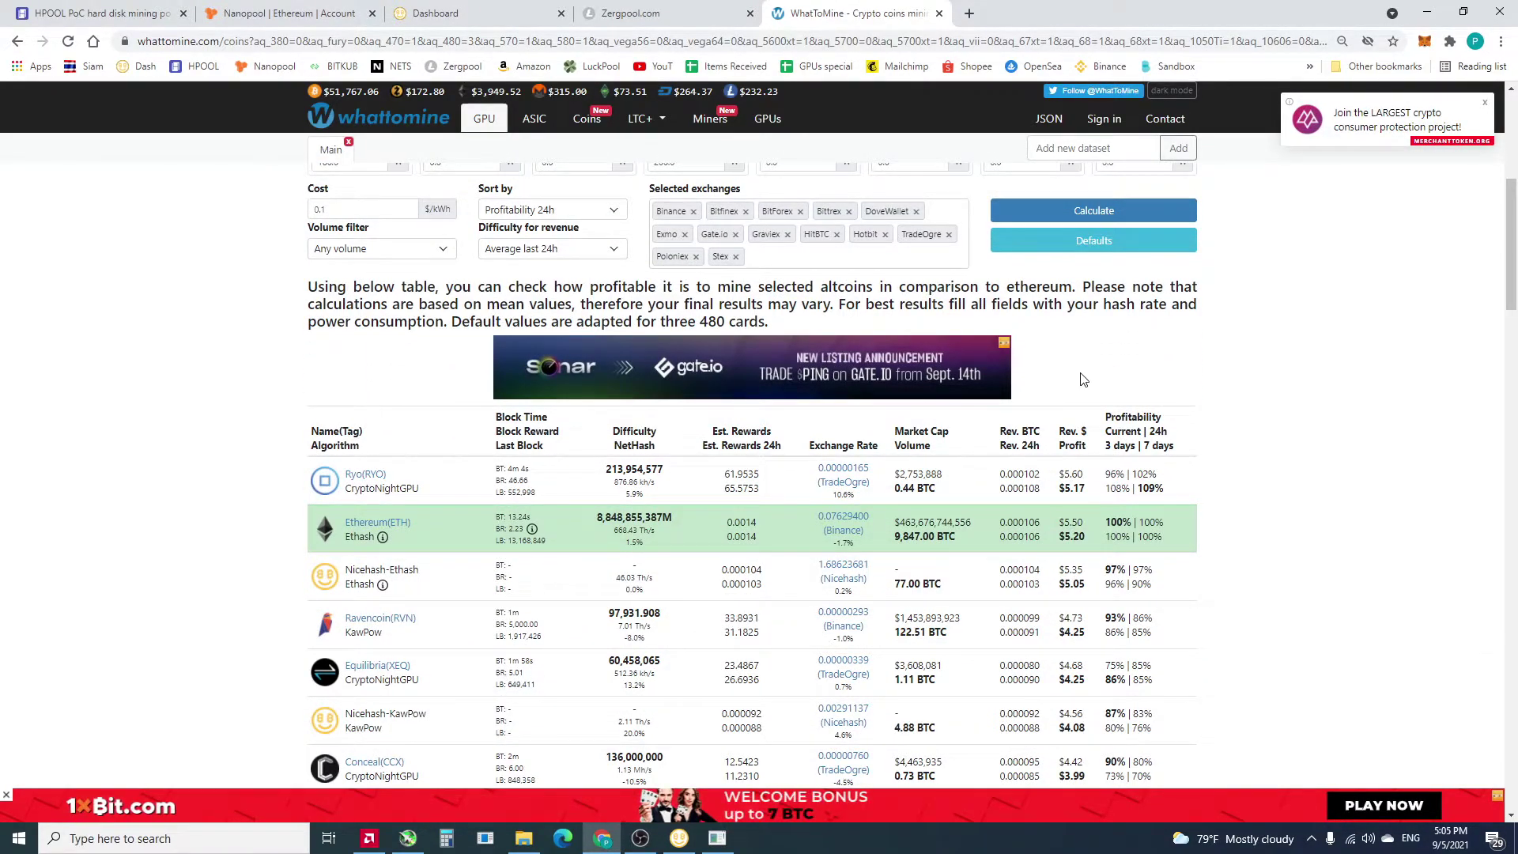
{"action": "scroll", "coordinate": [1282, 456], "scroll_direction": "down", "scroll_amount": 2}
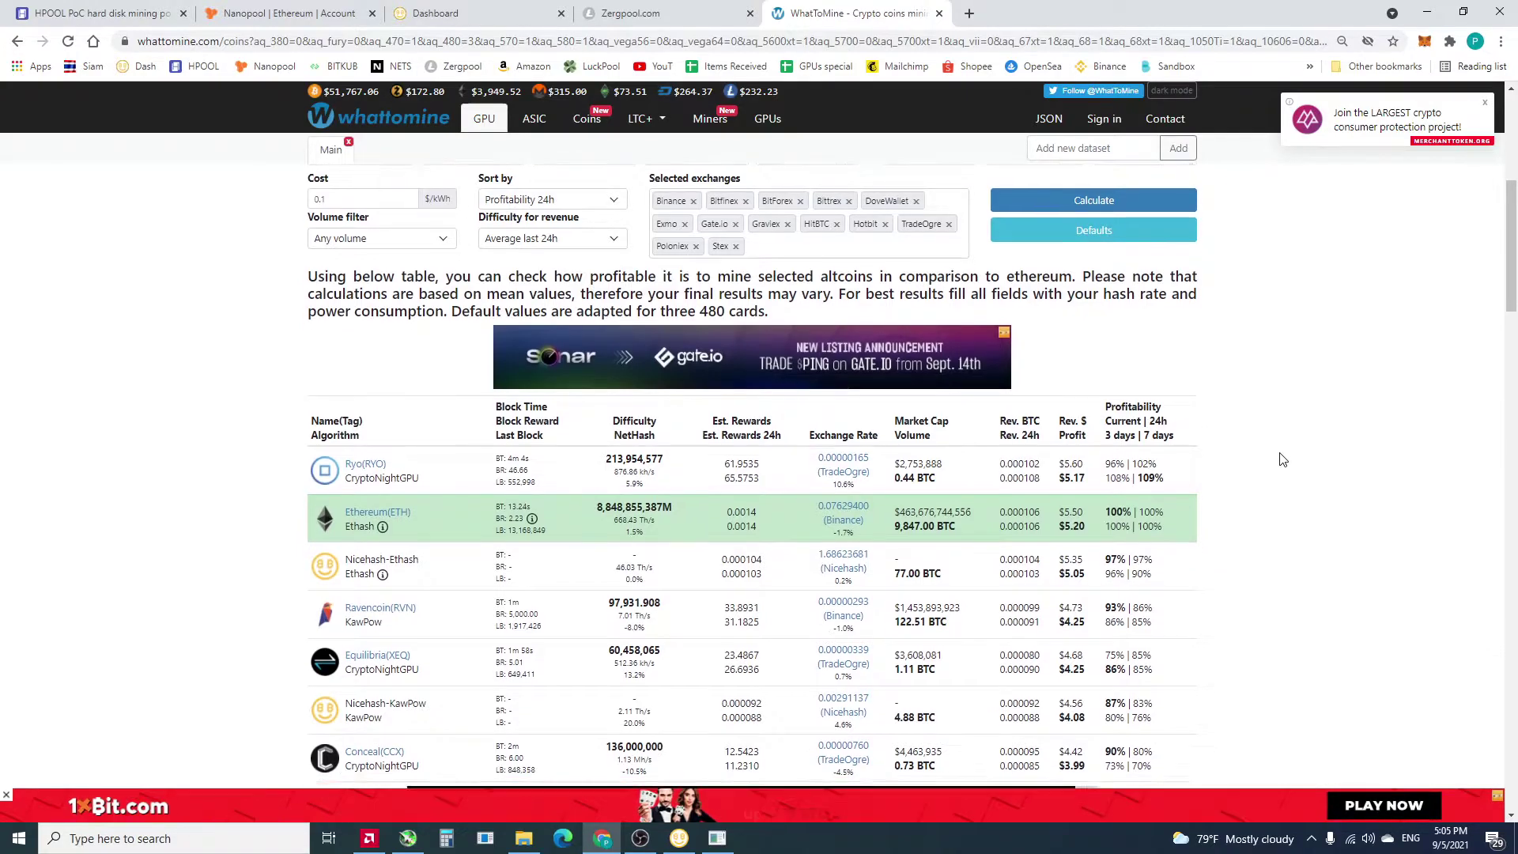
{"action": "scroll", "coordinate": [1281, 458], "scroll_direction": "up", "scroll_amount": 1}
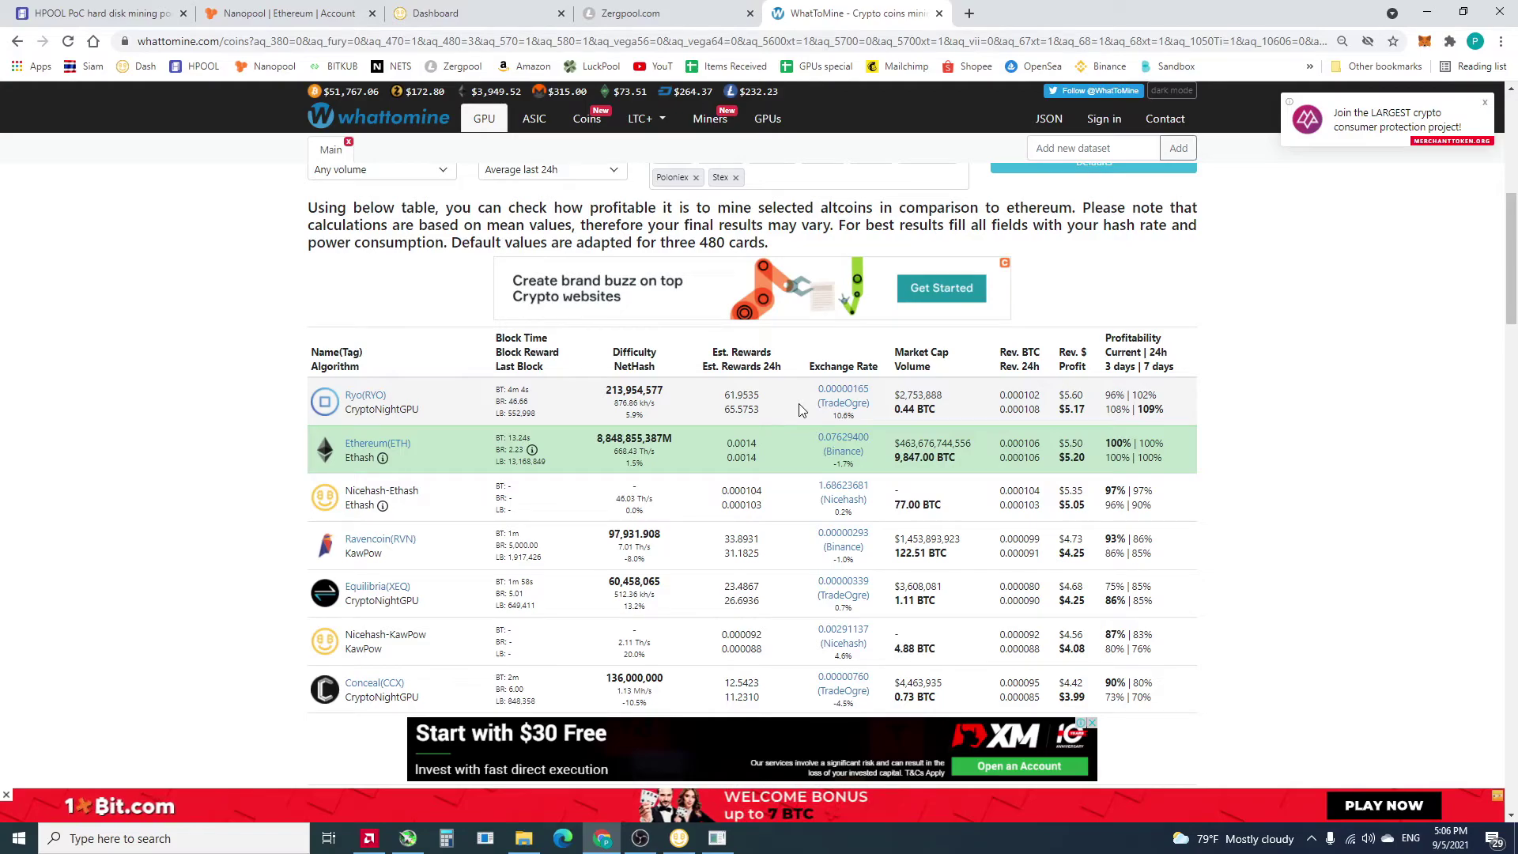
{"action": "scroll", "coordinate": [798, 409], "scroll_direction": "up", "scroll_amount": 7}
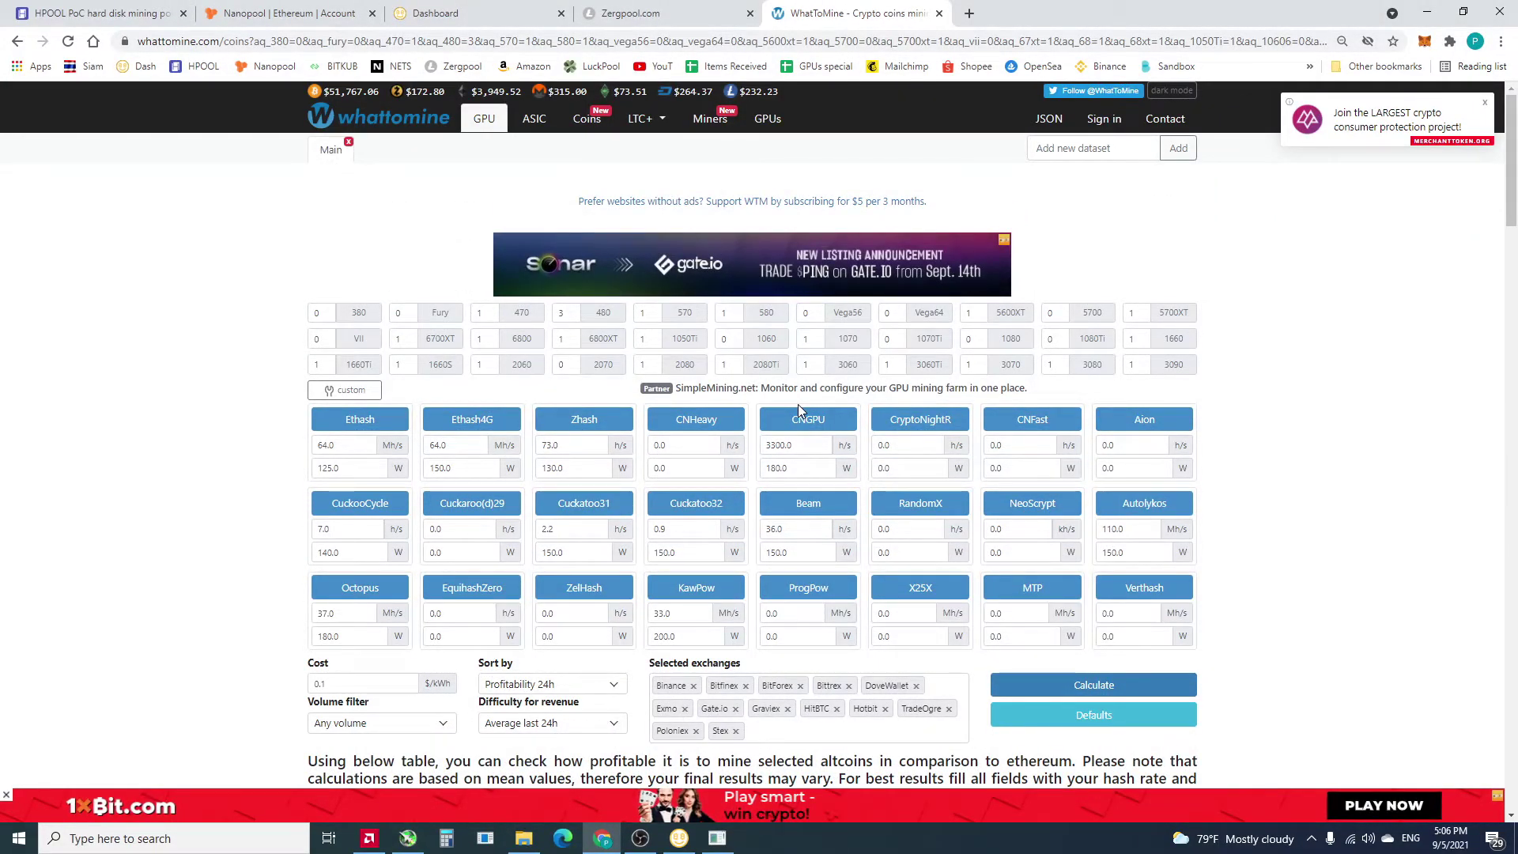
{"action": "left_click", "coordinate": [521, 338]}
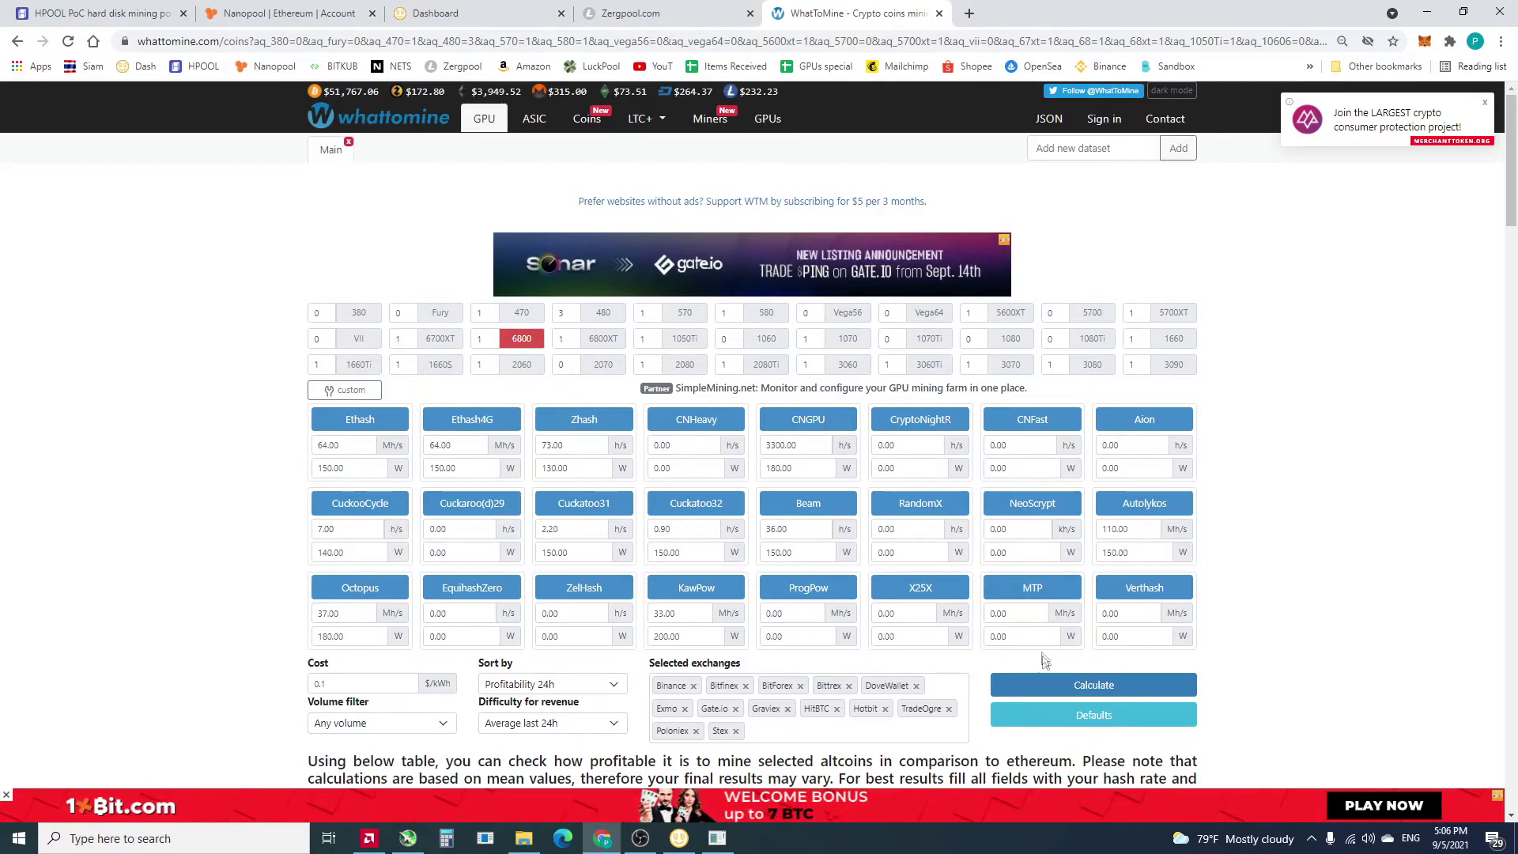
Recalculate for the 6800 and compare Ethereum's $5.14 daily profit with Nicehash-Ethash and Ryo.
{"action": "left_click", "coordinate": [1042, 681]}
{"action": "scroll", "coordinate": [1073, 449], "scroll_direction": "down", "scroll_amount": 5}
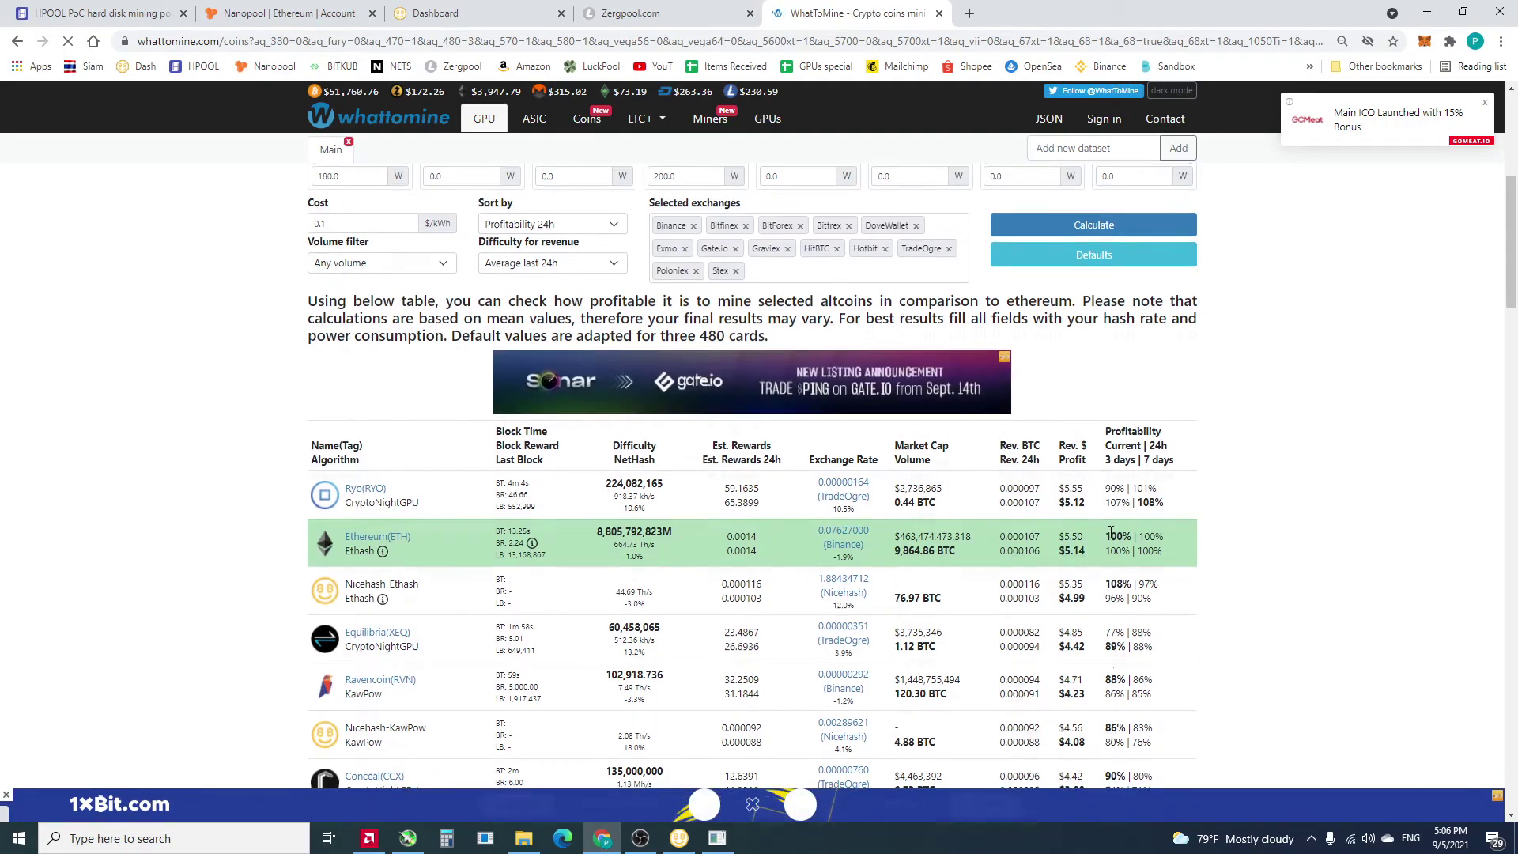
{"action": "scroll", "coordinate": [1111, 532], "scroll_direction": "down", "scroll_amount": 2}
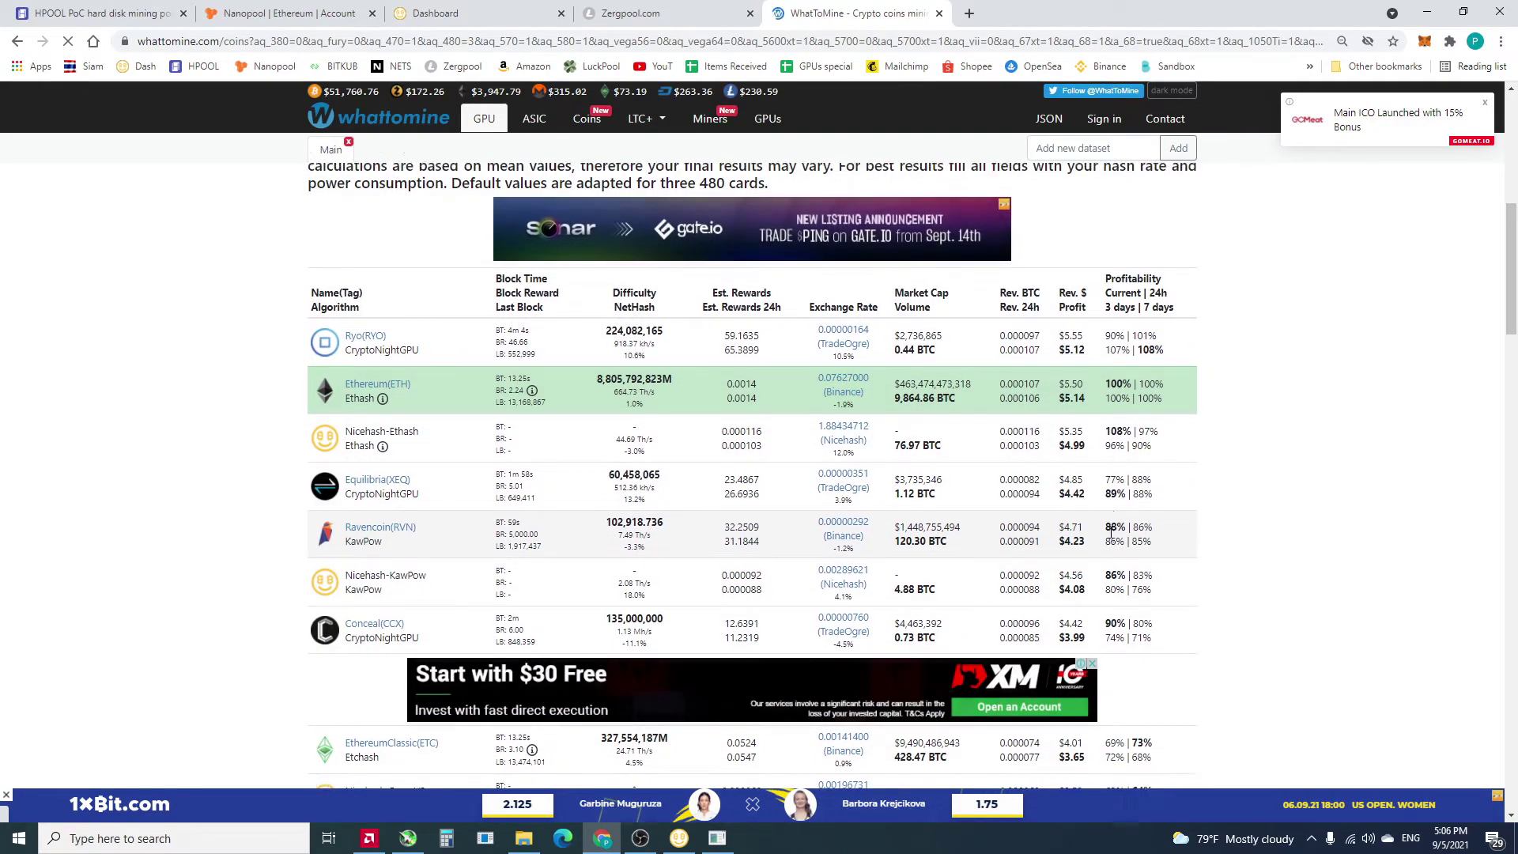
{"action": "scroll", "coordinate": [521, 425], "scroll_direction": "up", "scroll_amount": 8}
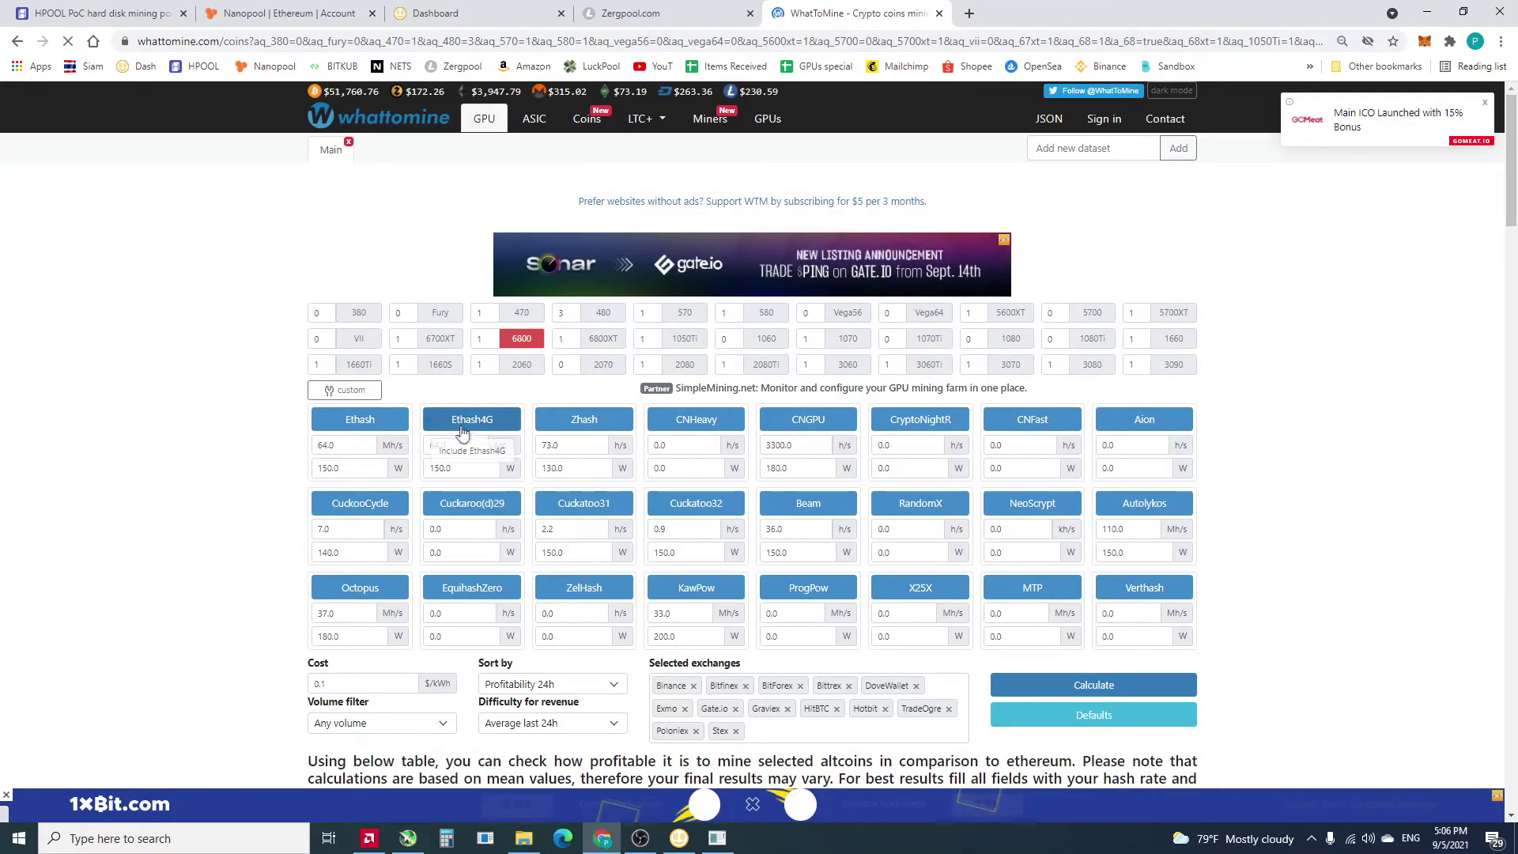
{"action": "scroll", "coordinate": [461, 434], "scroll_direction": "down", "scroll_amount": 6}
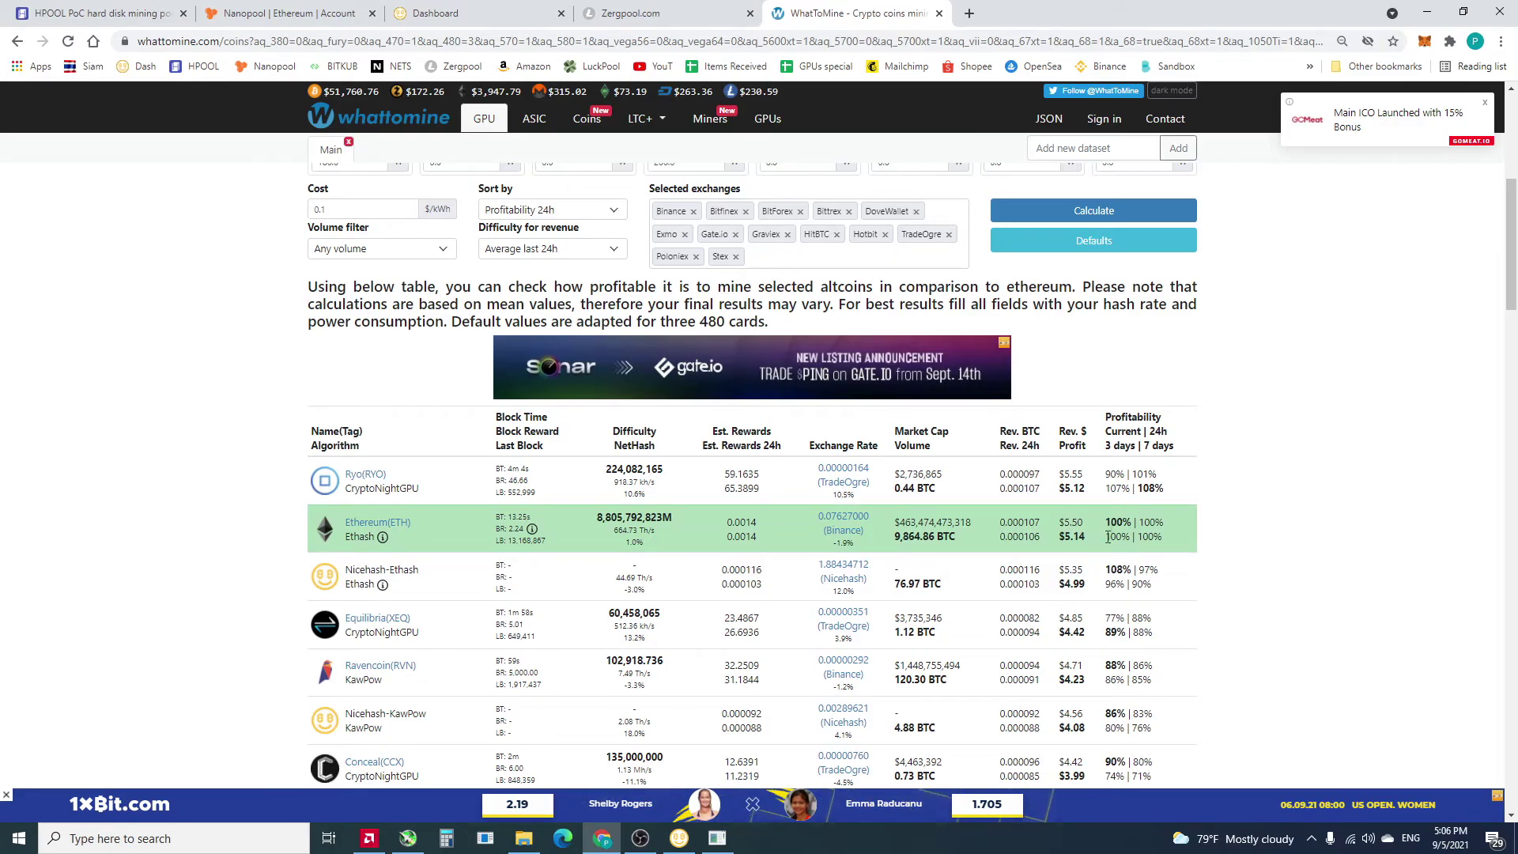
{"action": "scroll", "coordinate": [1059, 520], "scroll_direction": "up", "scroll_amount": 5}
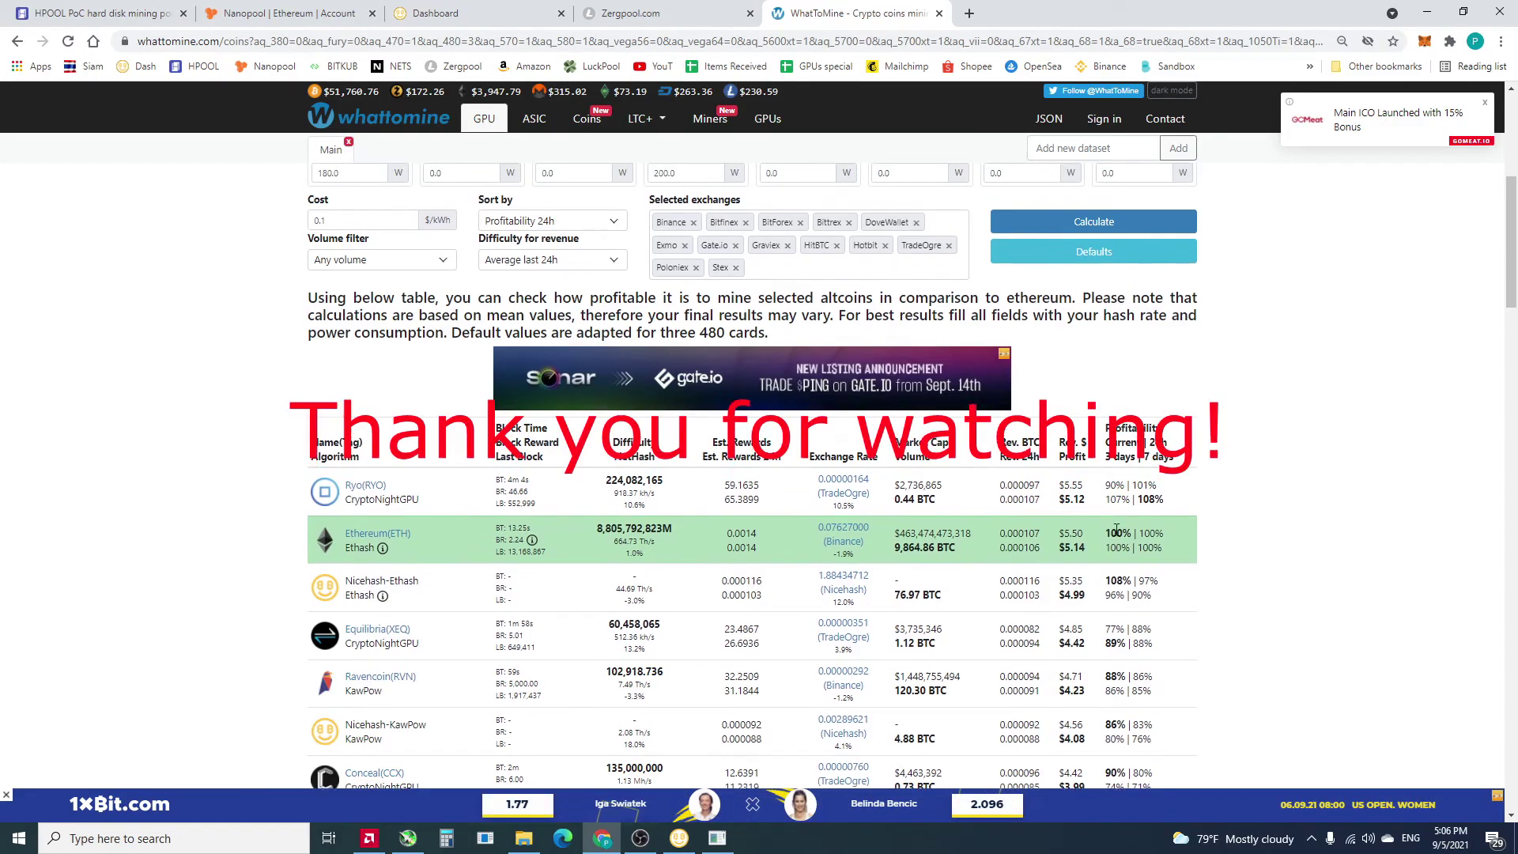
{"action": "scroll", "coordinate": [1055, 514], "scroll_direction": "up", "scroll_amount": 1}
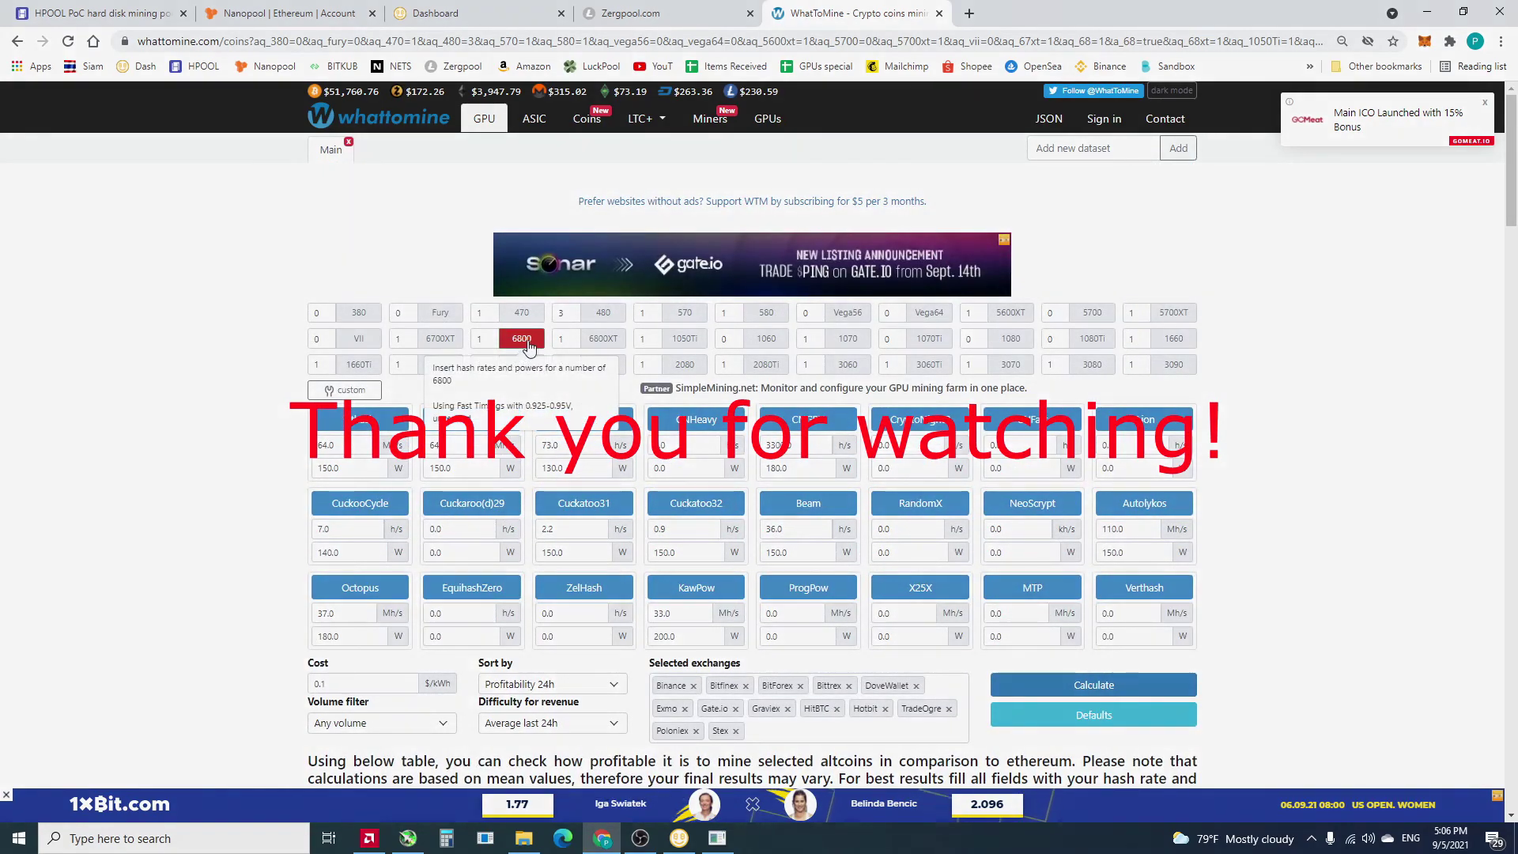